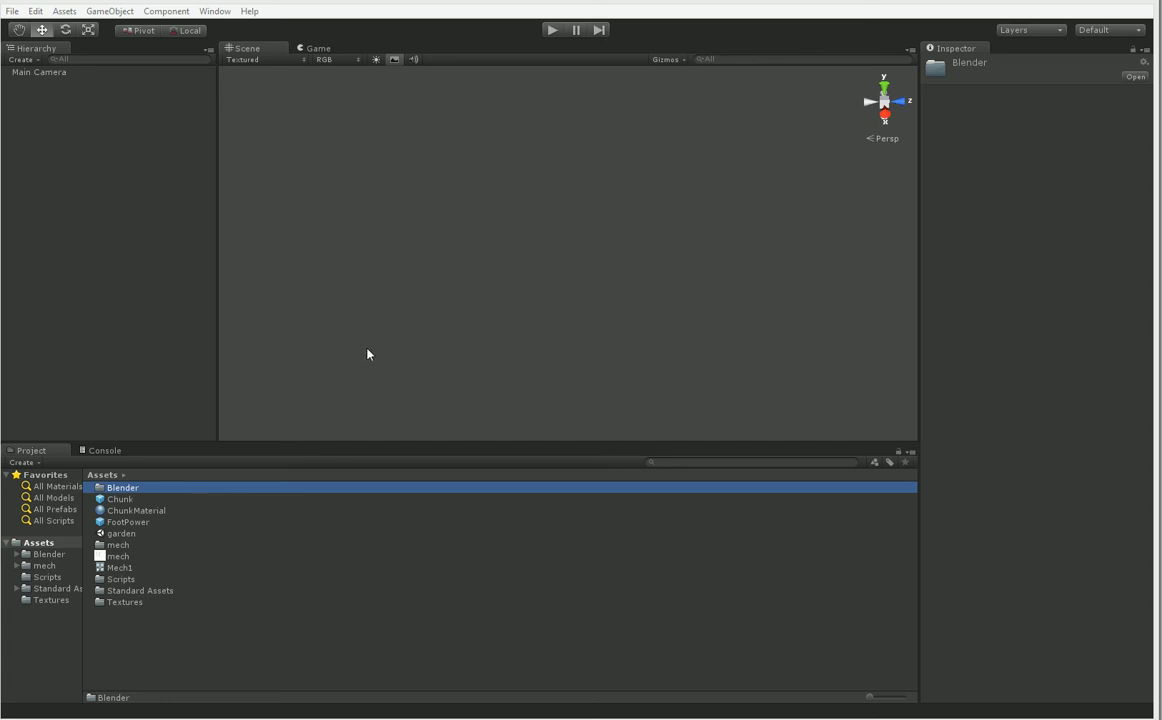
Place the DropHab1 model from the Blender assets folder into the scene and frame it in the view
double_click(110, 488)
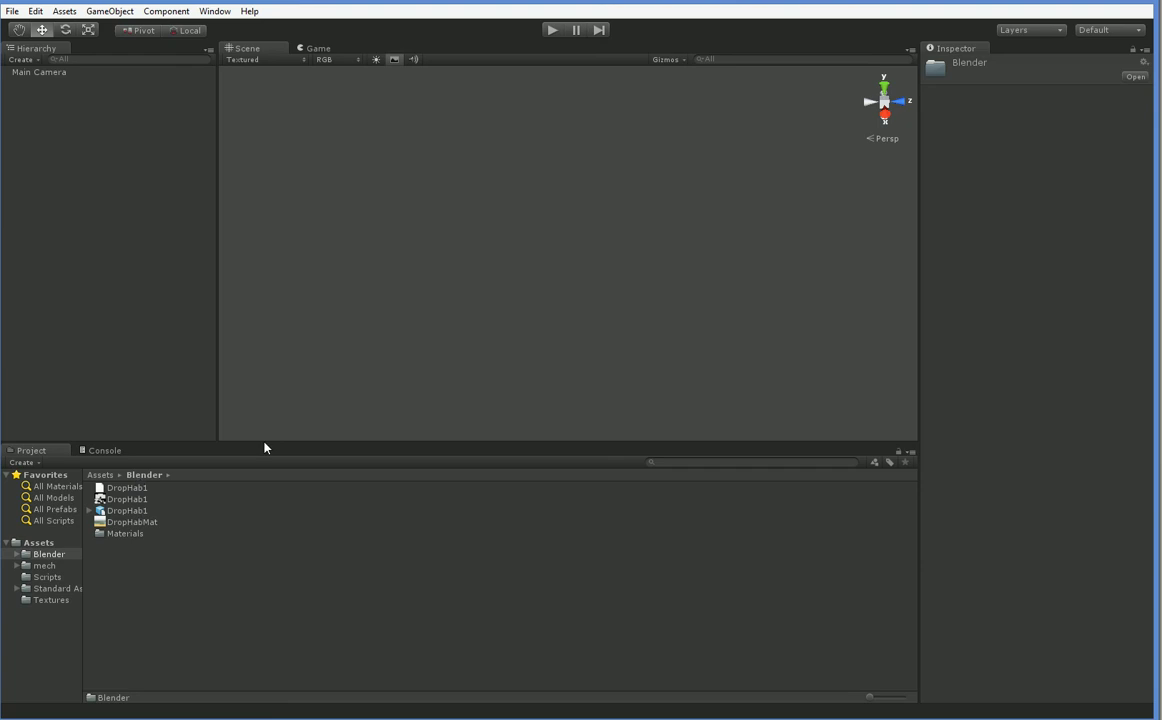
left_click(131, 512)
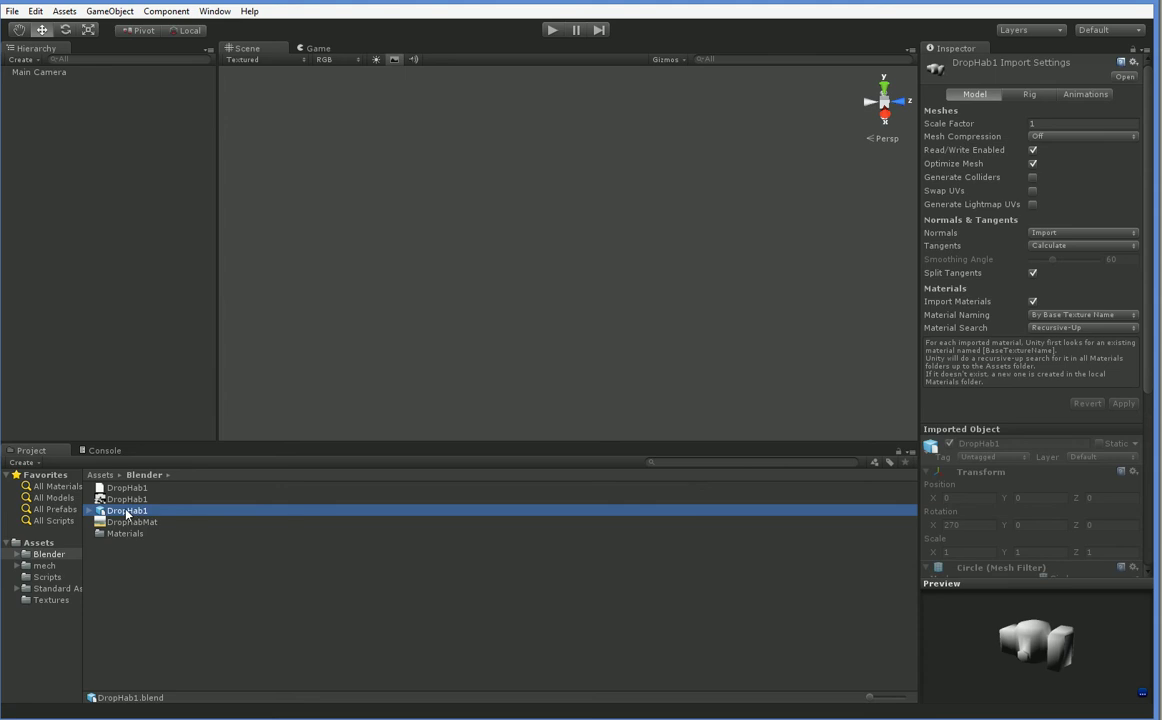
left_click(126, 501)
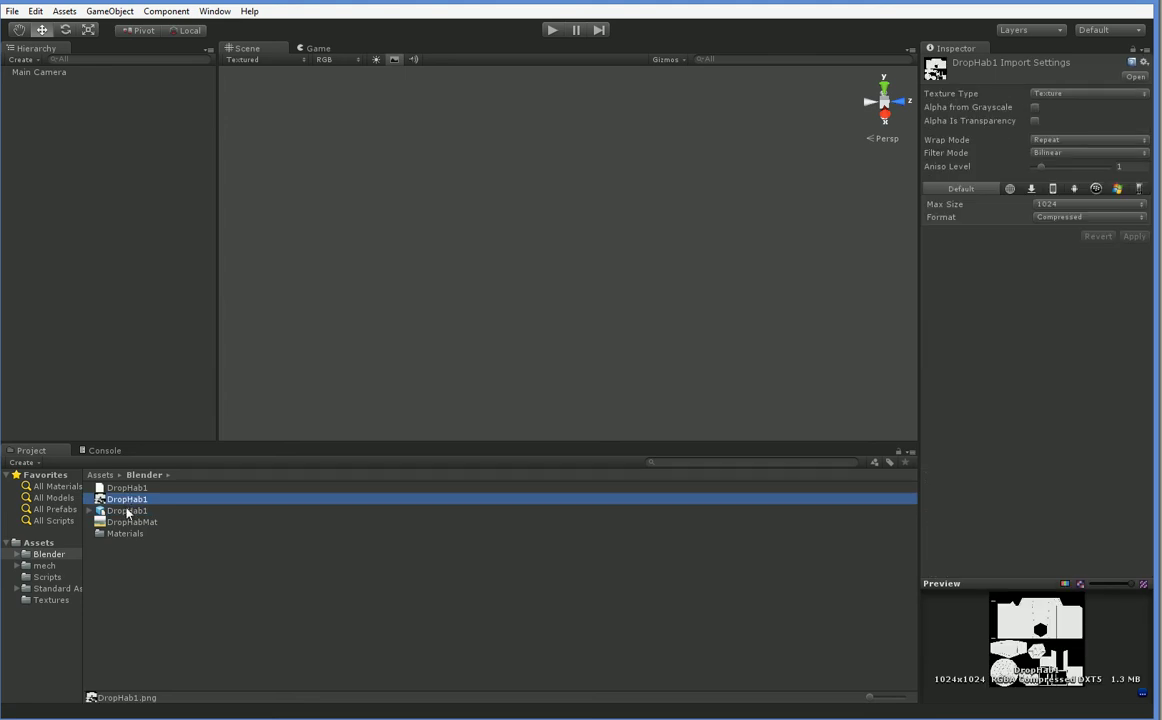
left_click(140, 522)
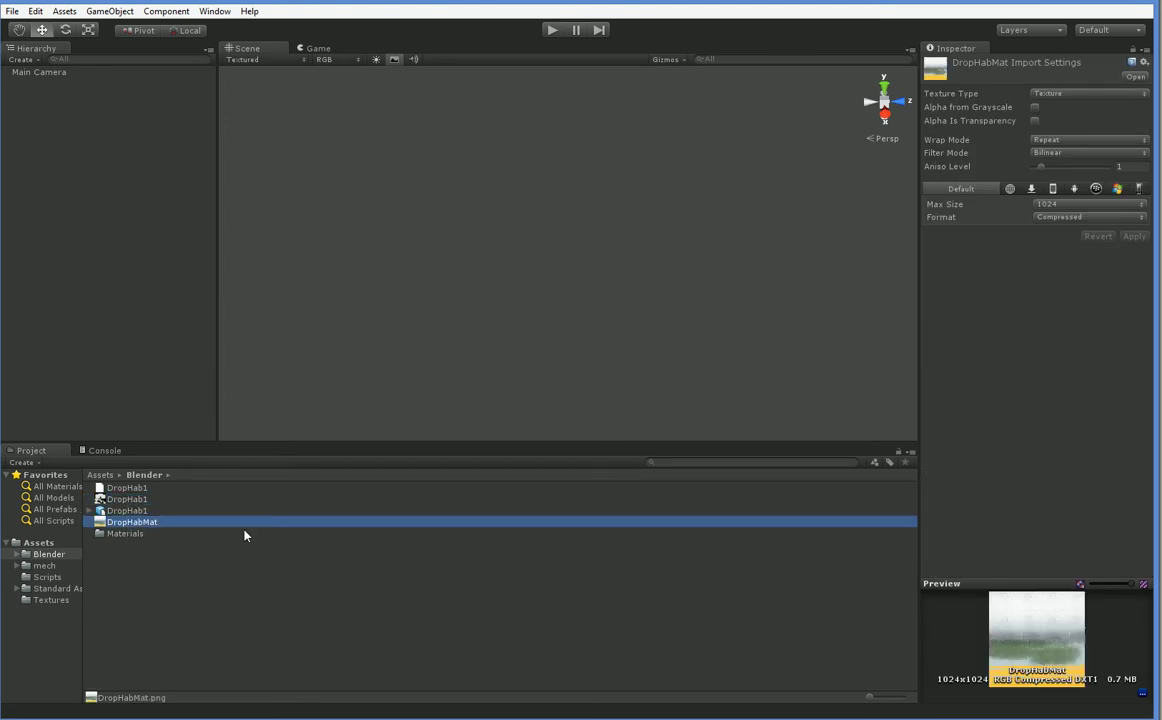
left_click(123, 512)
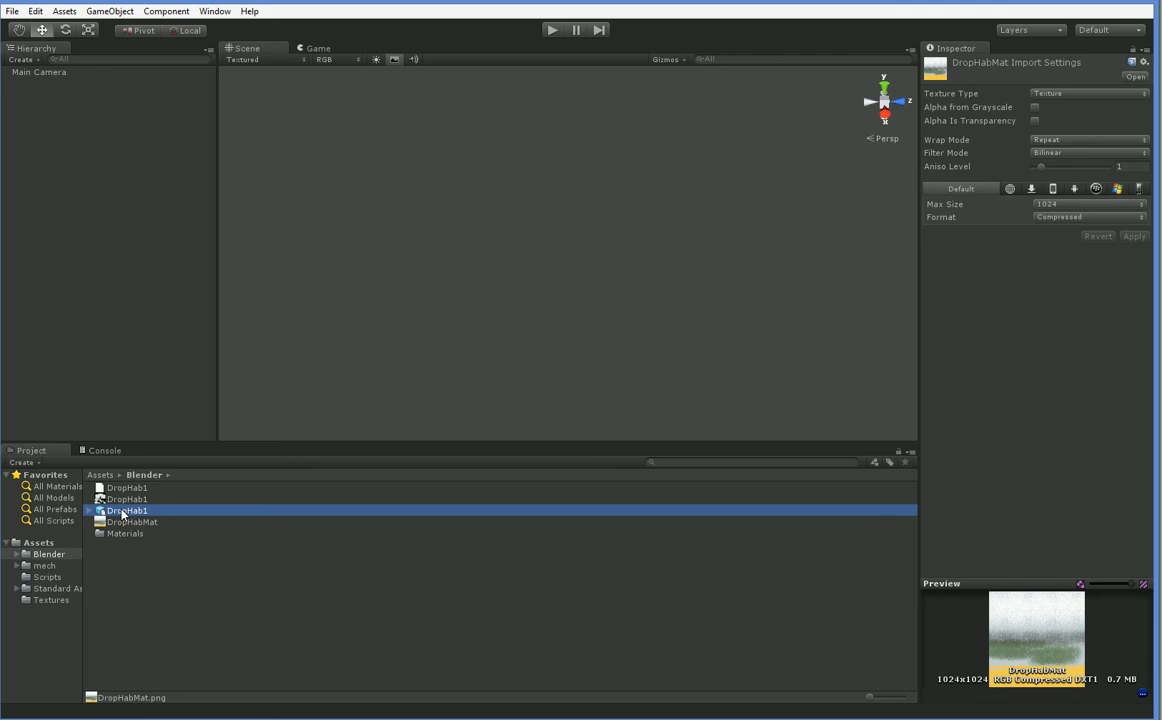
left_click_drag(122, 514, 527, 322)
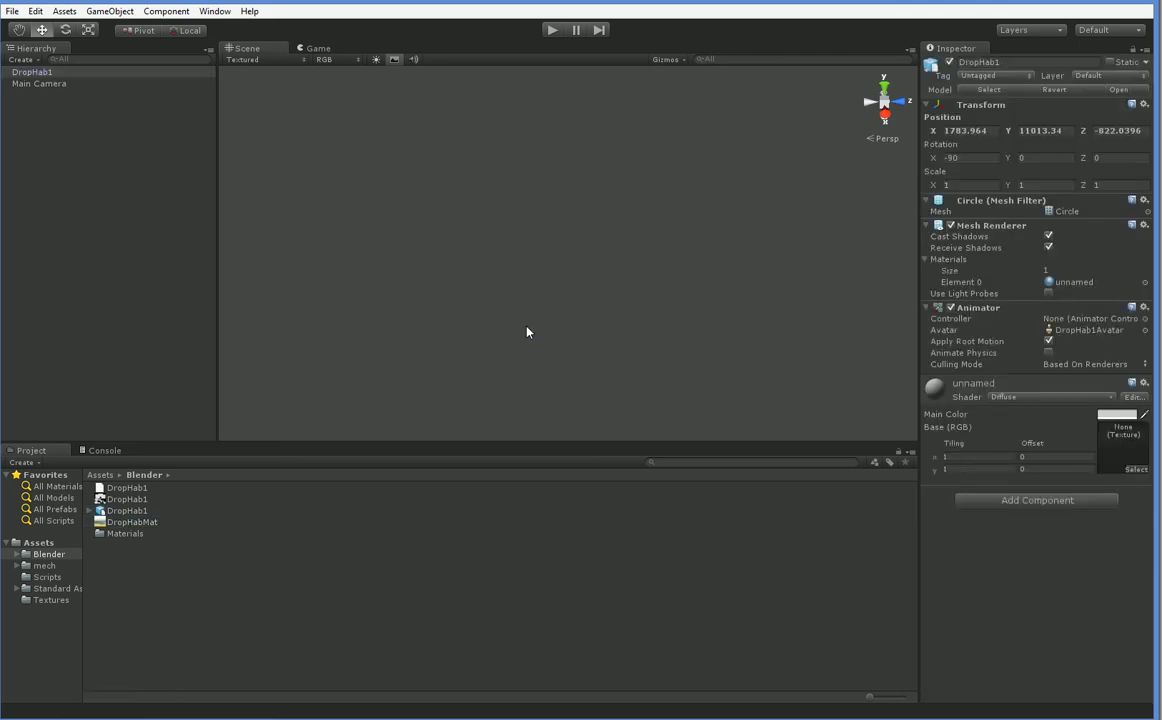
double_click(54, 72)
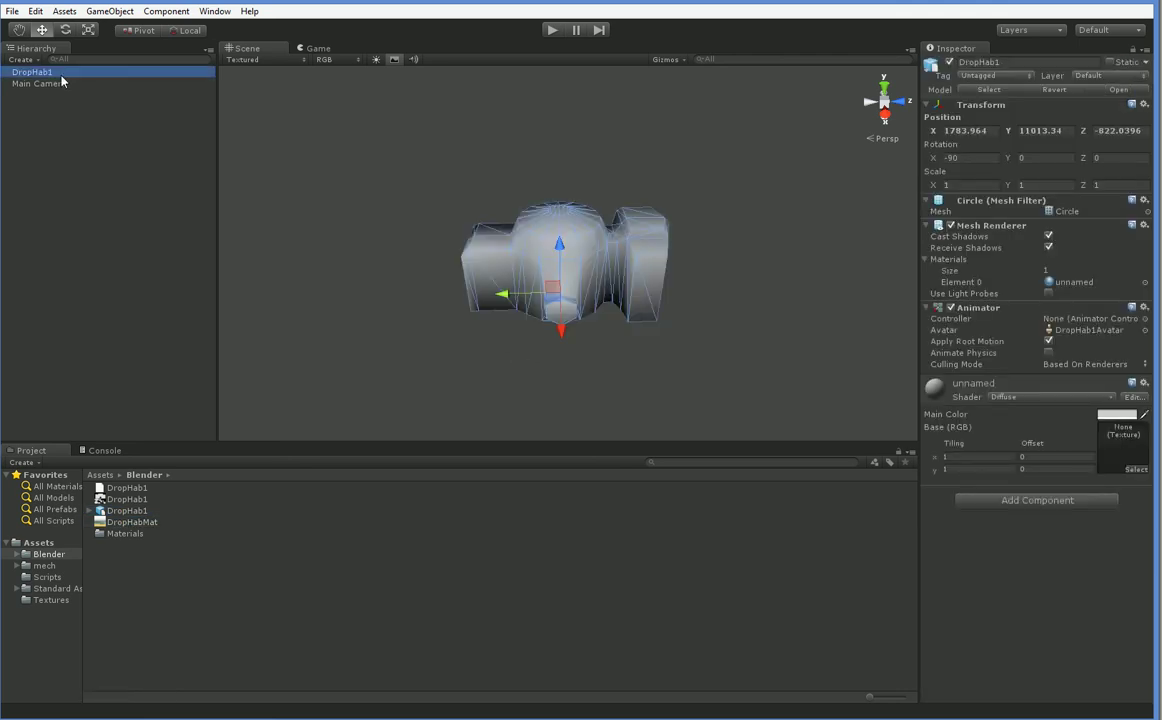
left_click_drag(652, 338, 354, 280, "alt")
middle_click_drag(354, 280, 371, 288)
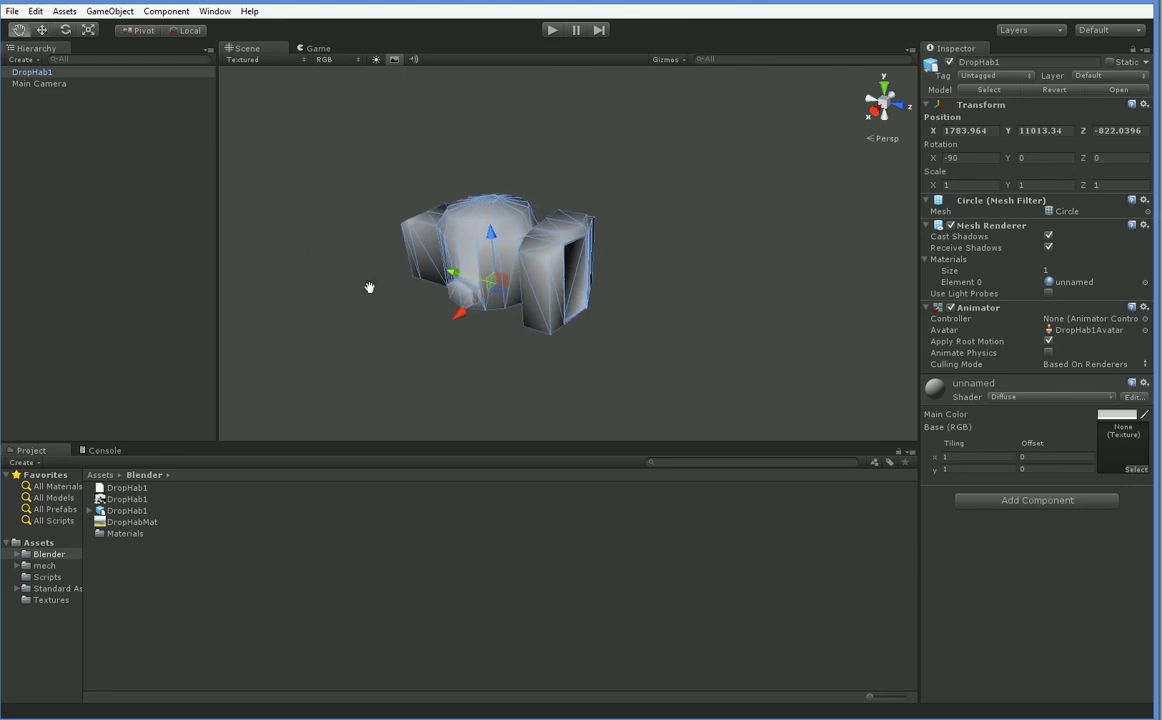
Create a material named DropHab1 in the Blender folder and apply it to the model in the scene
right_click(131, 556)
mouse_move(160, 333)
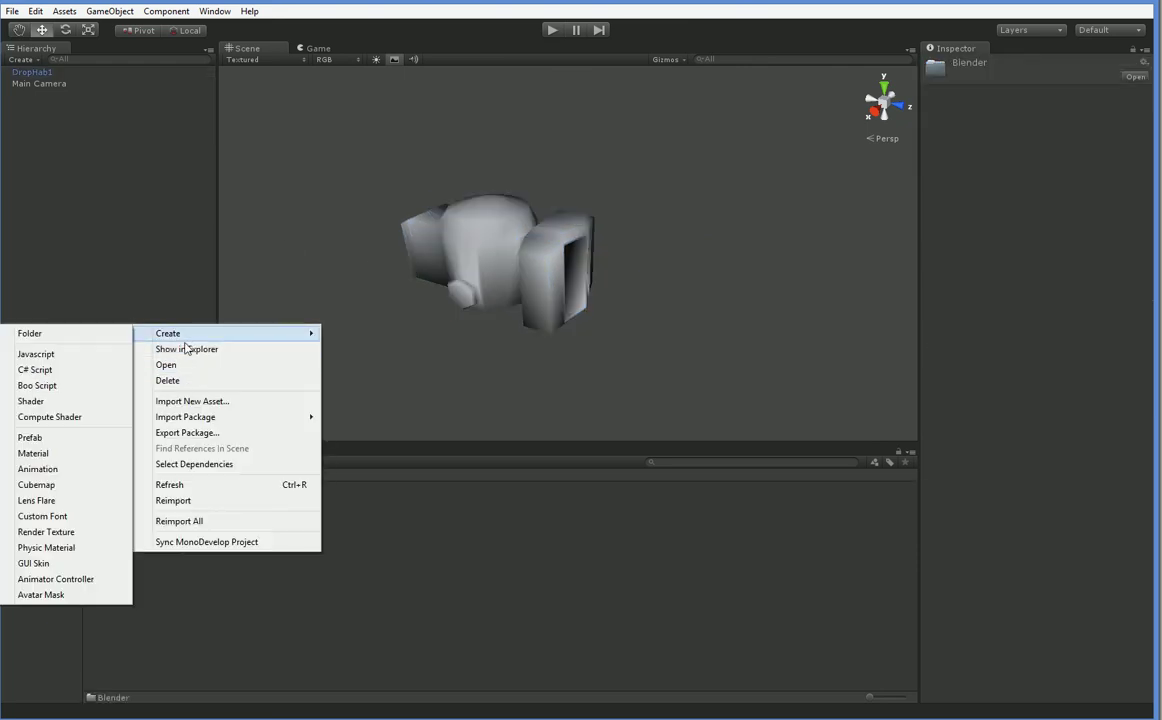
left_click(91, 454)
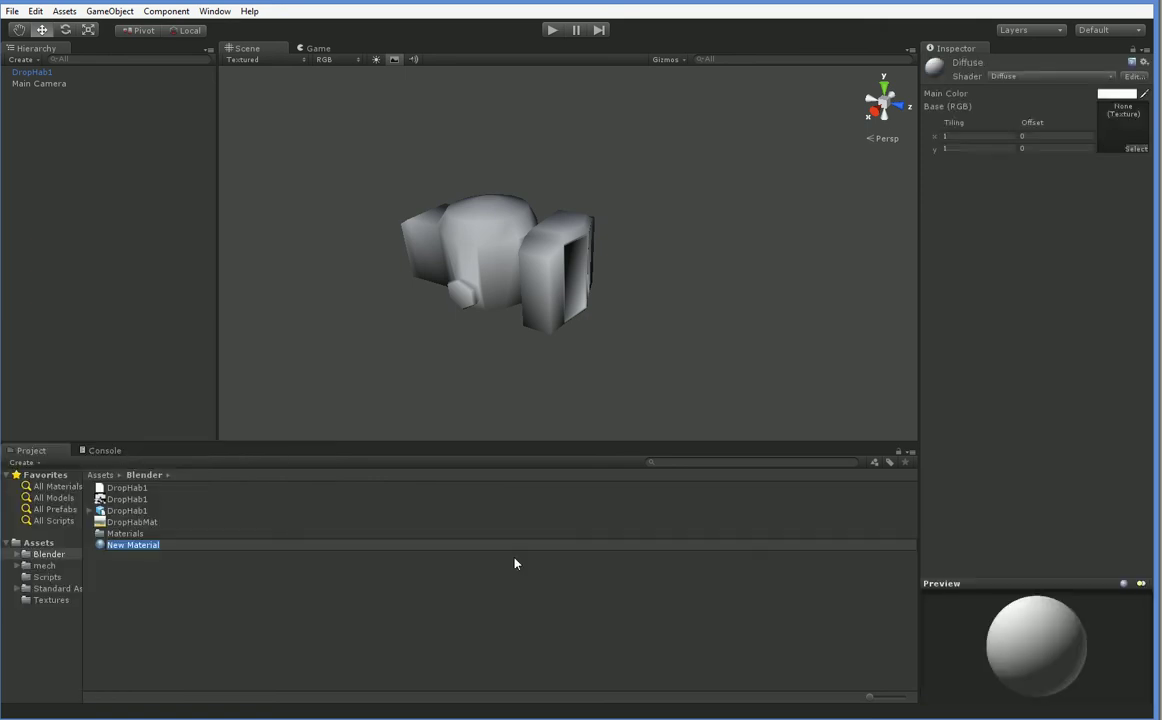
type("DropHab1")
key("Return")
left_click_drag(160, 524, 567, 288)
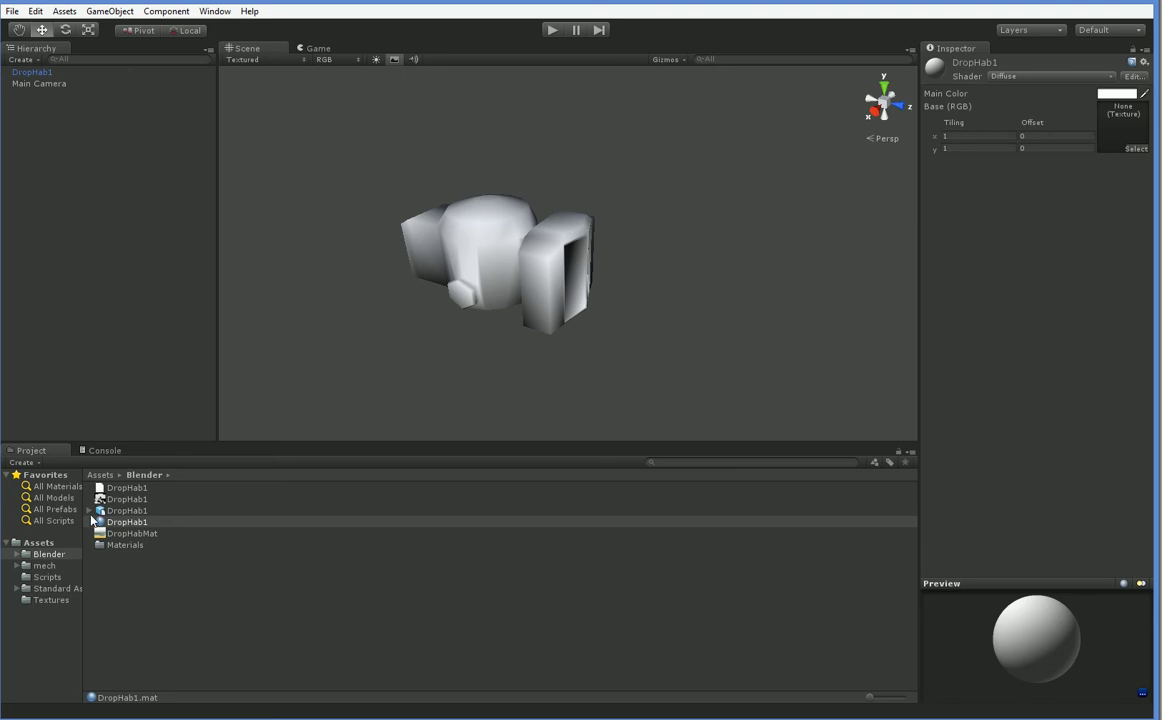
Assign the DropHabMat texture as the DropHab1 material's base map and set its shader to Bumped Specular
left_click_drag(124, 533, 1122, 125)
middle_click_drag(600, 350, 485, 367)
right_click_drag(485, 367, 581, 442)
left_click_drag(581, 442, 700, 390, "alt")
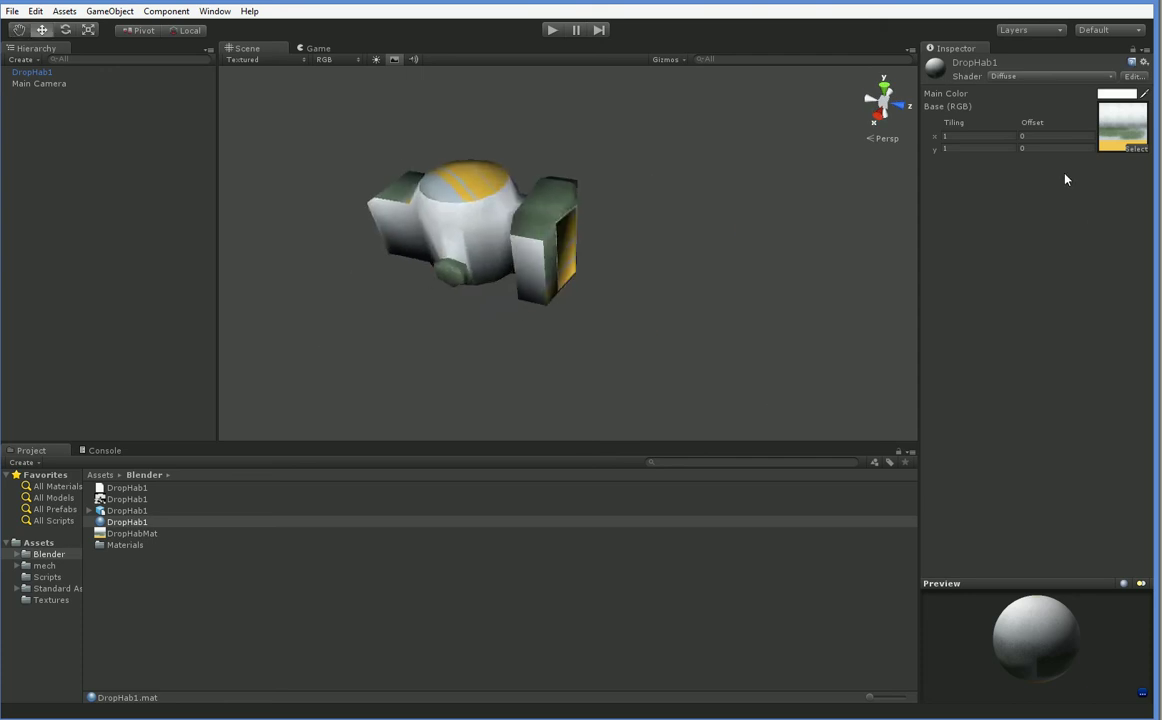
left_click(1030, 76)
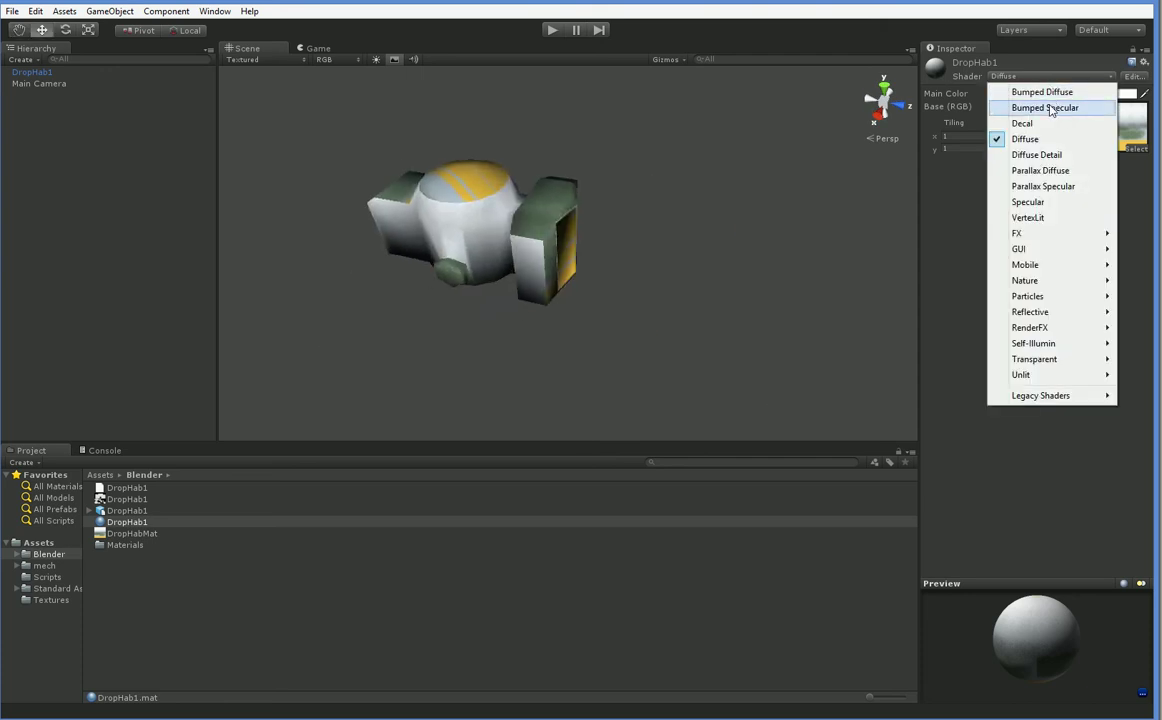
left_click(1048, 108)
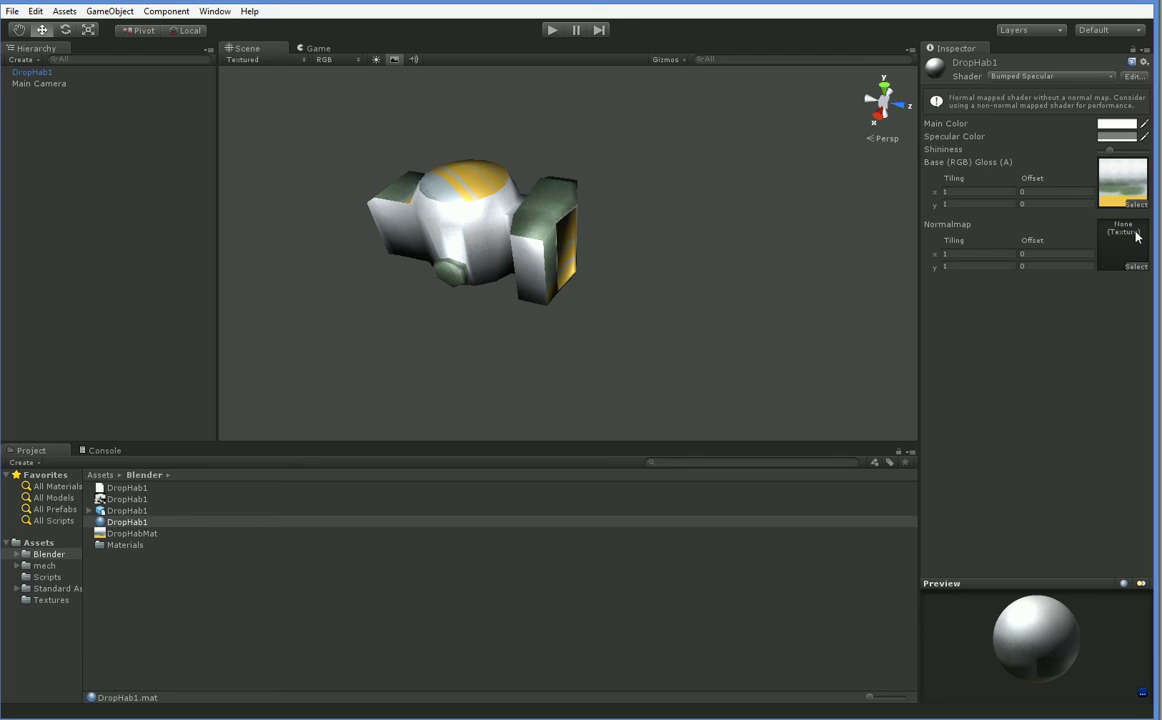
Duplicate the DropHabMat texture and rename the copy DropHabNormal
left_click(155, 536)
key("ctrl+d")
key("F2")
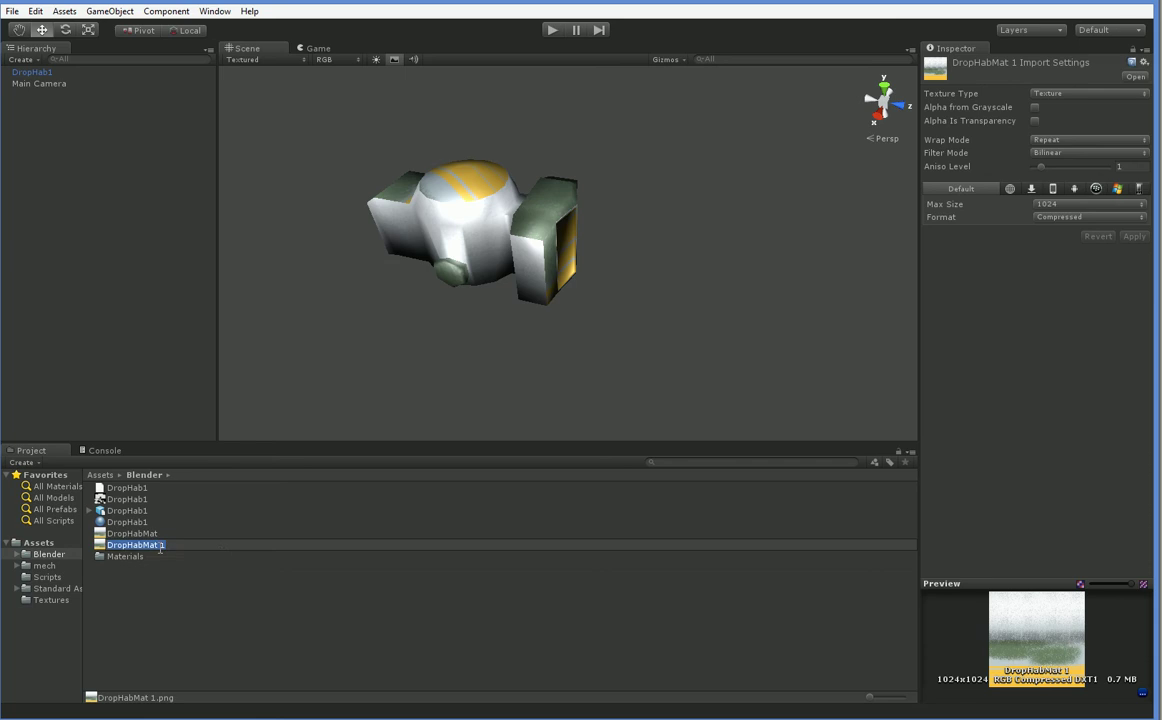
key("BackSpace")
key("BackSpace")
key("BackSpace")
key("BackSpace")
key("BackSpace")
type("Normal")
key("Return")
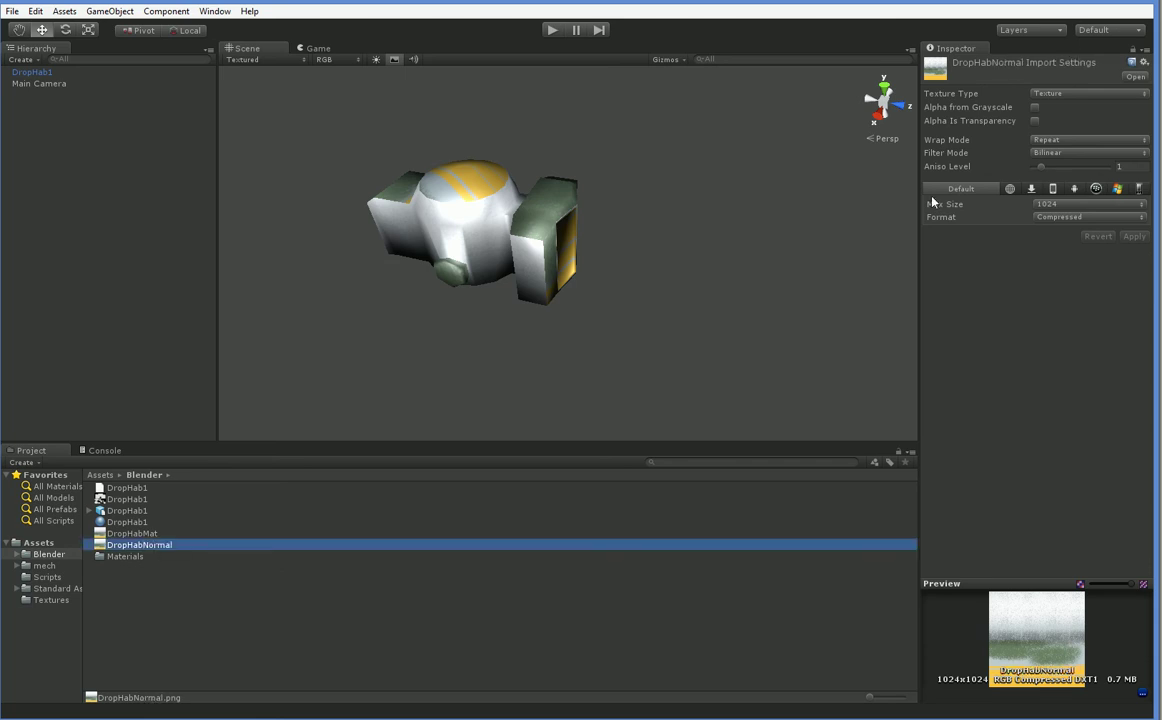
Change the DropHabNormal texture type to Normal map and apply the import settings
left_click(1050, 93)
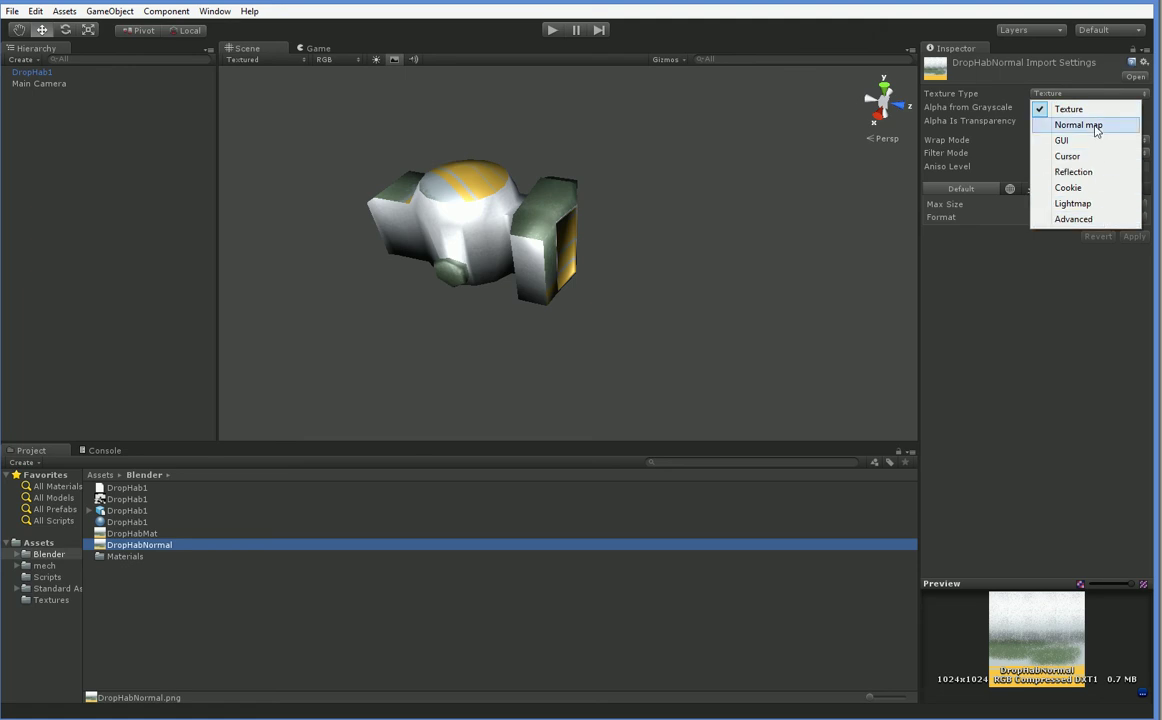
left_click(1085, 125)
left_click(1134, 249)
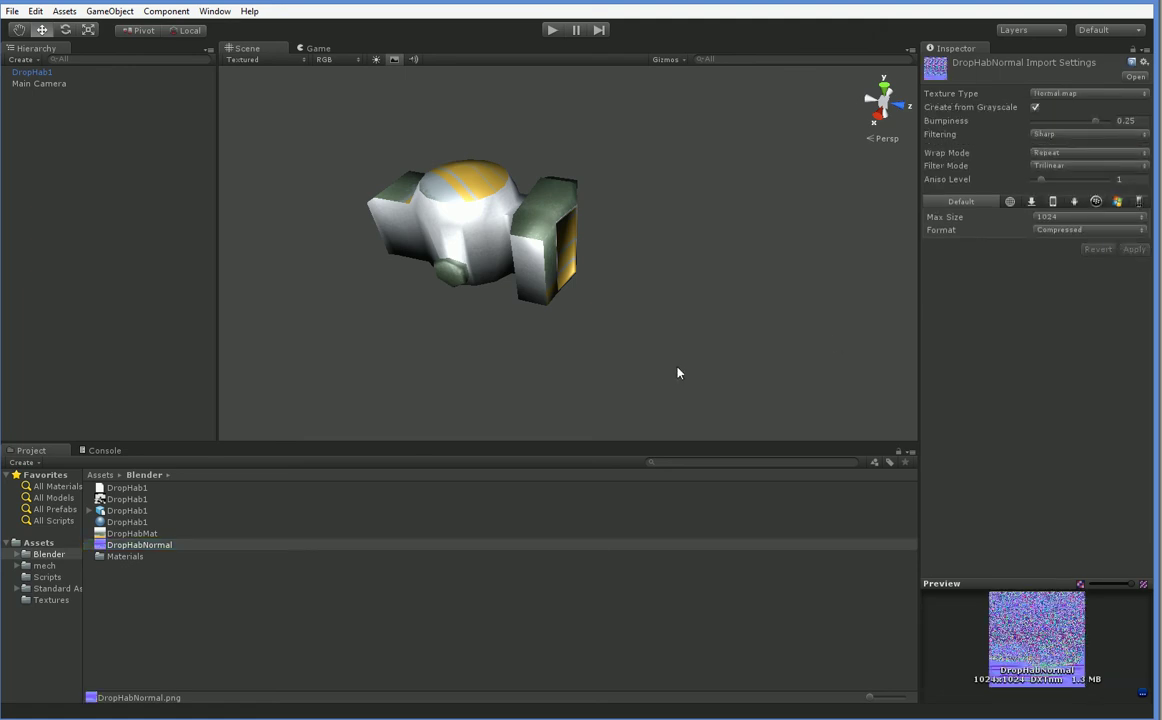
Assign the DropHabNormal texture to the Normalmap slot of the DropHab1 material
left_click(490, 215)
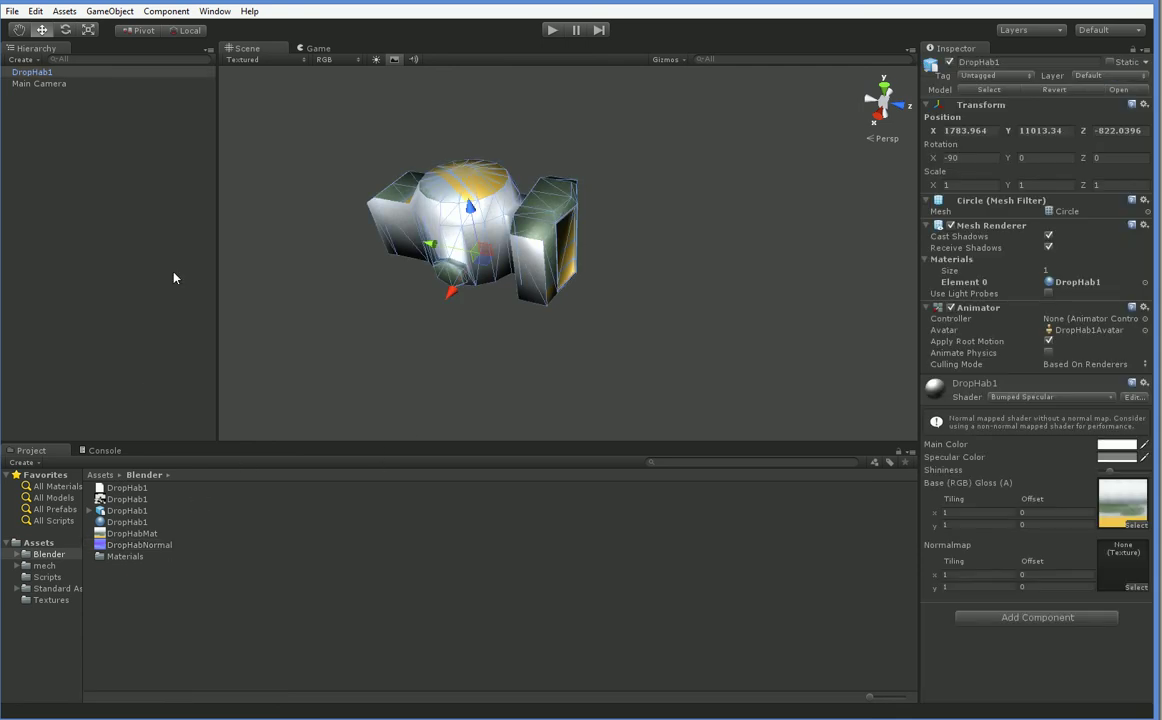
left_click(120, 510)
left_click(122, 522)
left_click_drag(122, 545, 1122, 250)
middle_click_drag(661, 300, 610, 322)
scroll(586, 324, "up", 3)
scroll(591, 316, "down", 3)
scroll(527, 366, "up", 2)
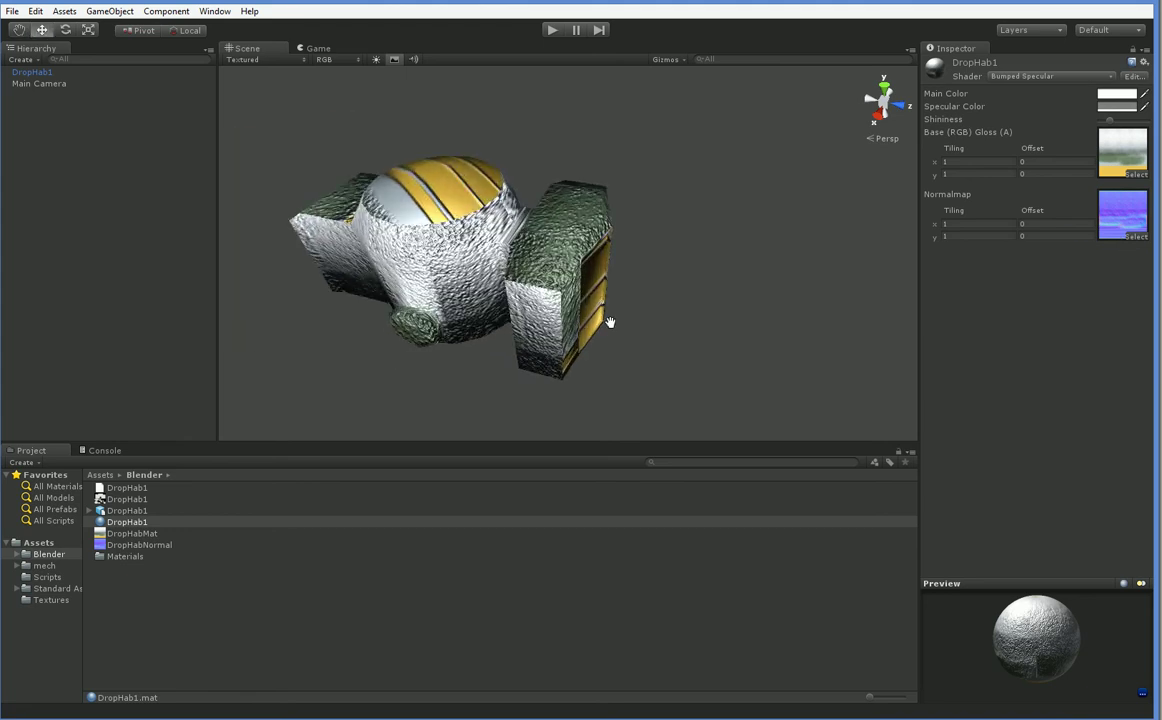
Reduce the bumpiness of the DropHabNormal texture to 0.034 and apply the import settings
left_click(150, 547)
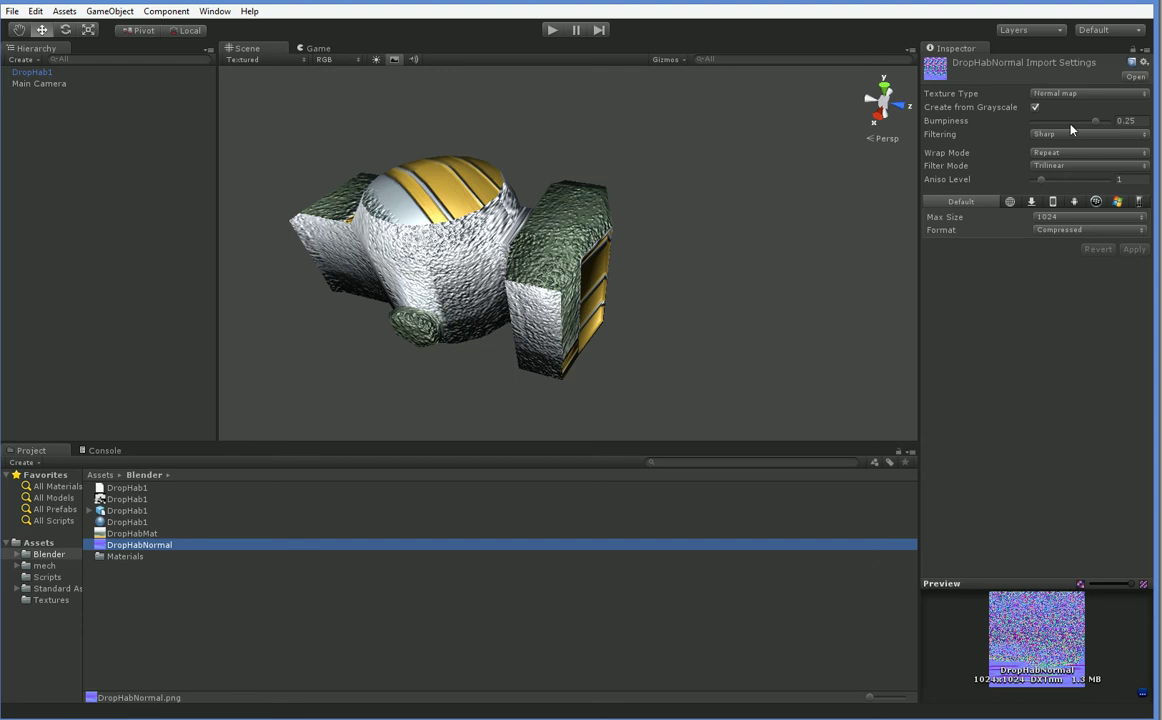
left_click_drag(1069, 126, 1056, 123)
left_click(1135, 251)
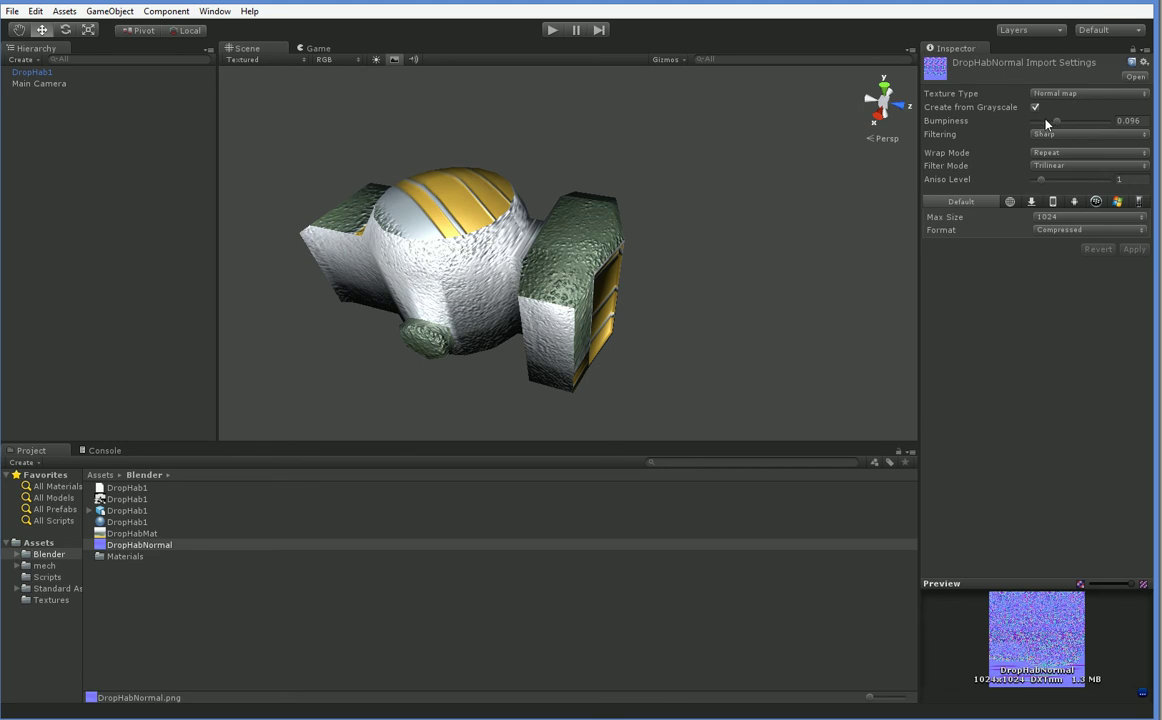
left_click_drag(1056, 120, 1041, 120)
left_click(1135, 250)
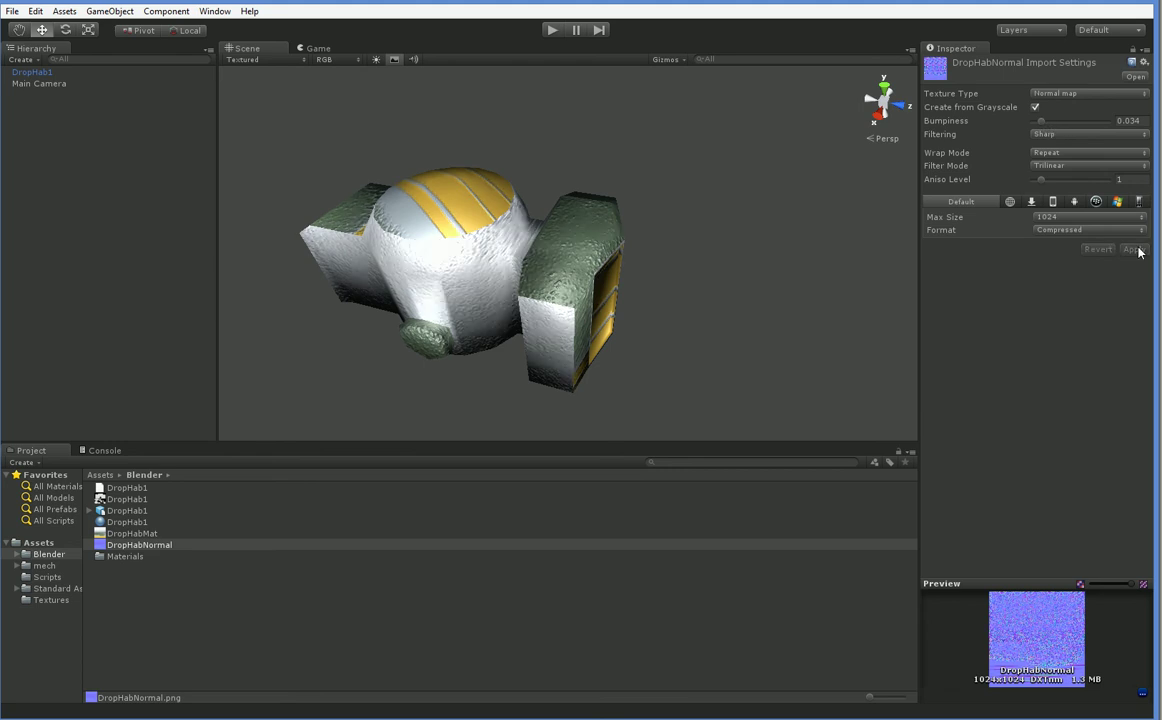
Examine the surface bumps on the textured DropHab1 model from several distances and angles
middle_click_drag(706, 289, 722, 284)
left_click_drag(722, 284, 616, 132, "alt")
scroll(529, 186, "down", 10)
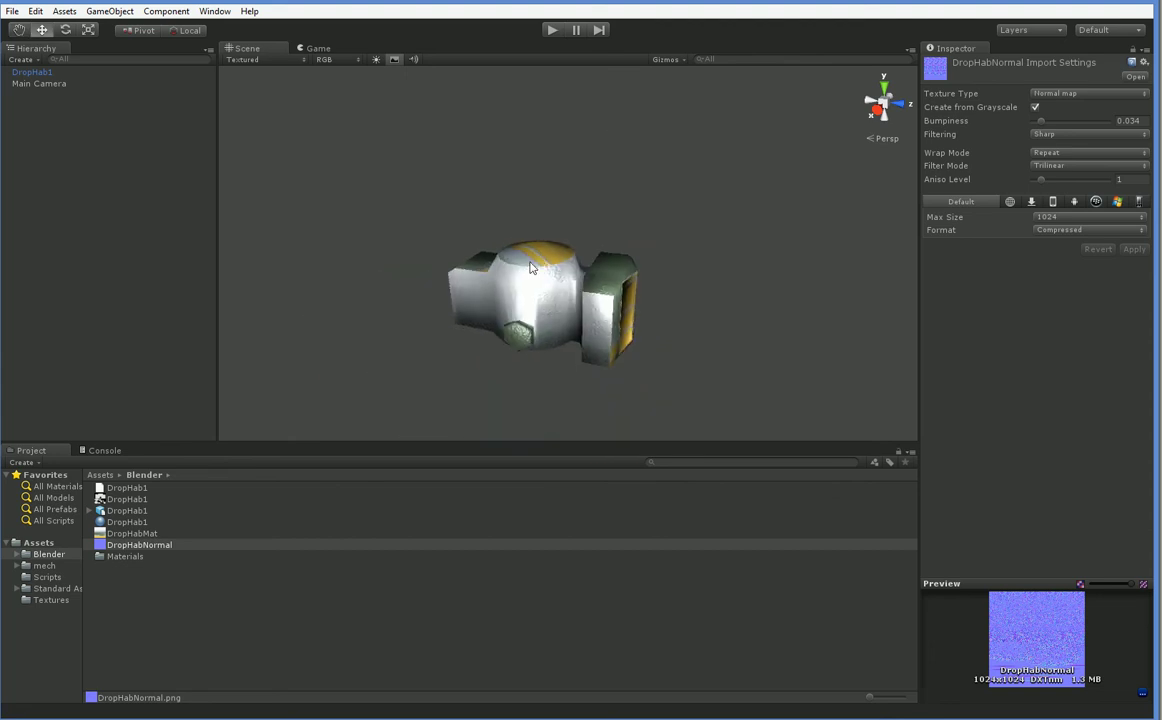
left_click_drag(531, 189, 486, 355, "alt")
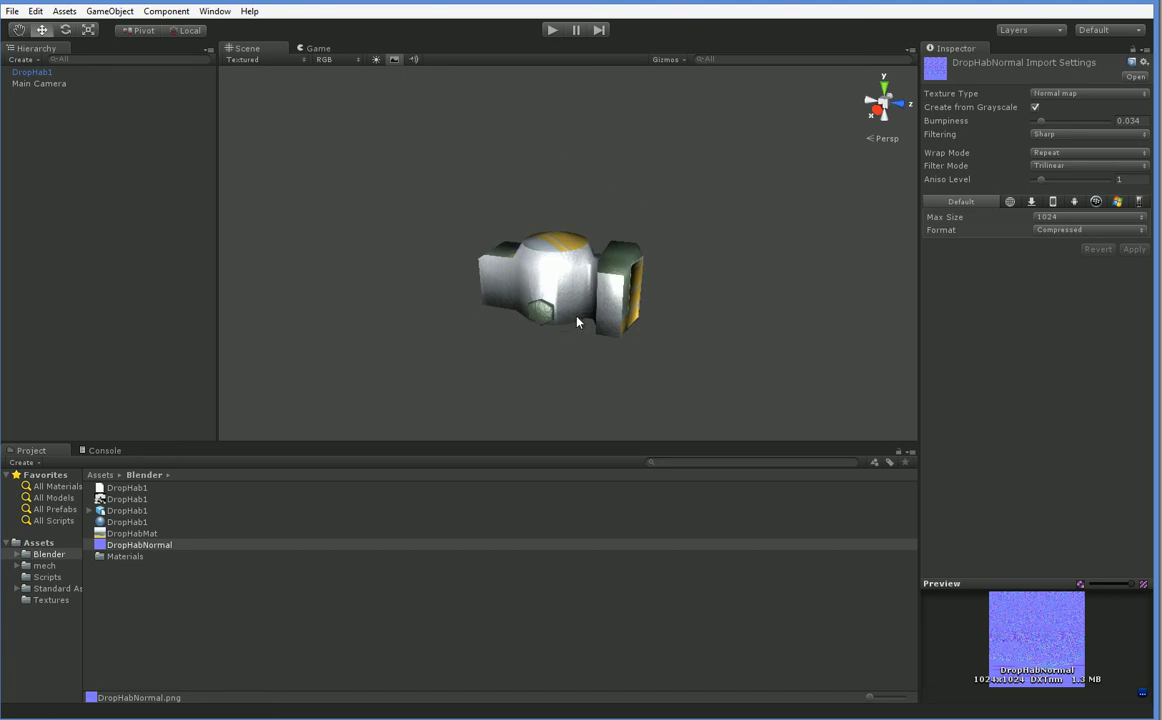
left_click_drag(520, 295, 485, 314)
middle_click_drag(485, 313, 576, 311)
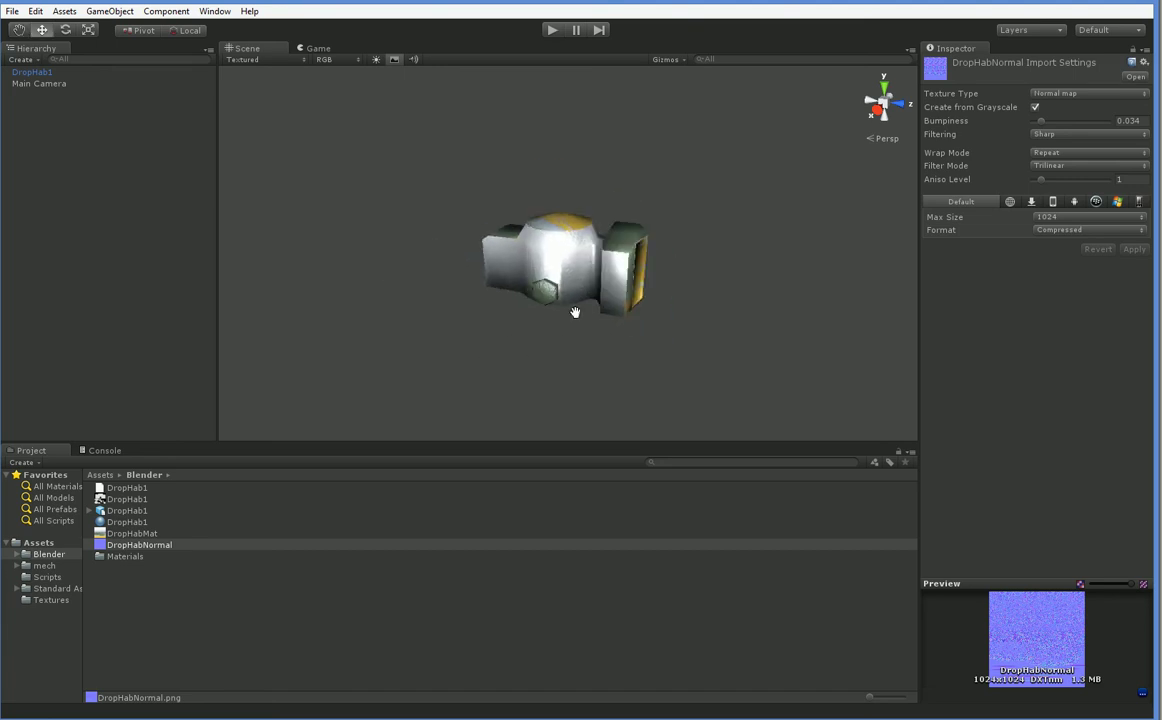
scroll(576, 318, "up", 4)
left_click_drag(578, 297, 355, 363, "alt")
middle_click_drag(355, 363, 438, 349)
left_click_drag(438, 349, 671, 343, "alt")
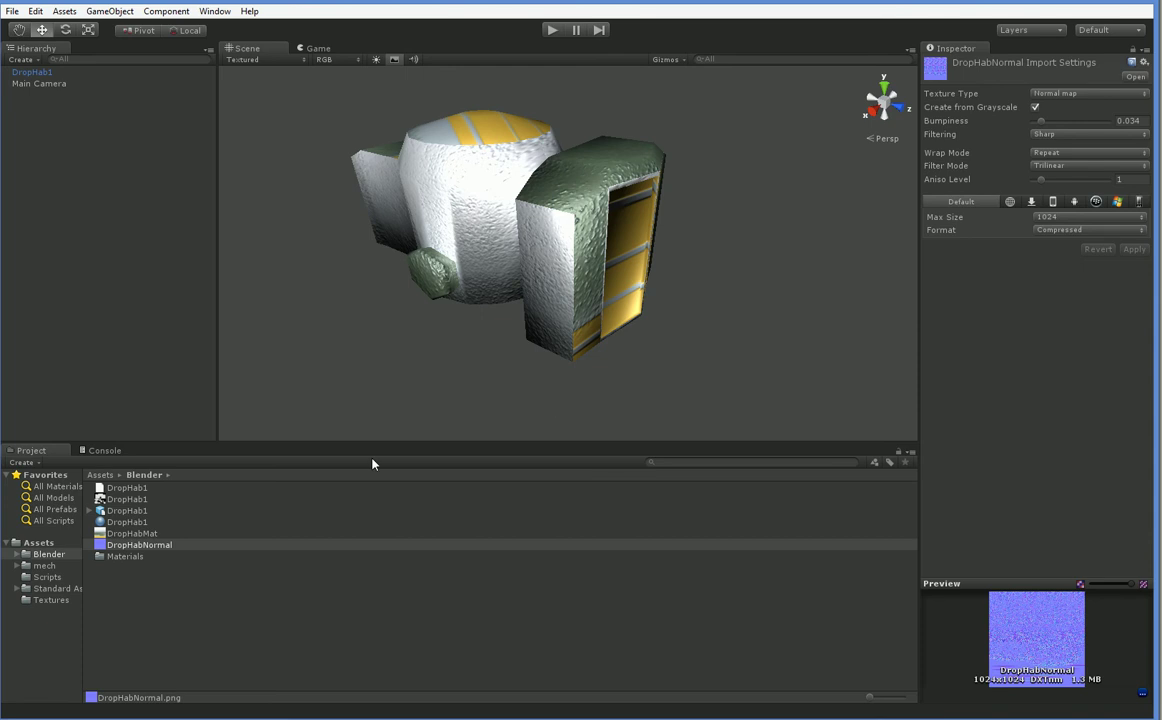
Set the DropHab1 model's import normals to Calculate and apply the change
left_click(135, 511)
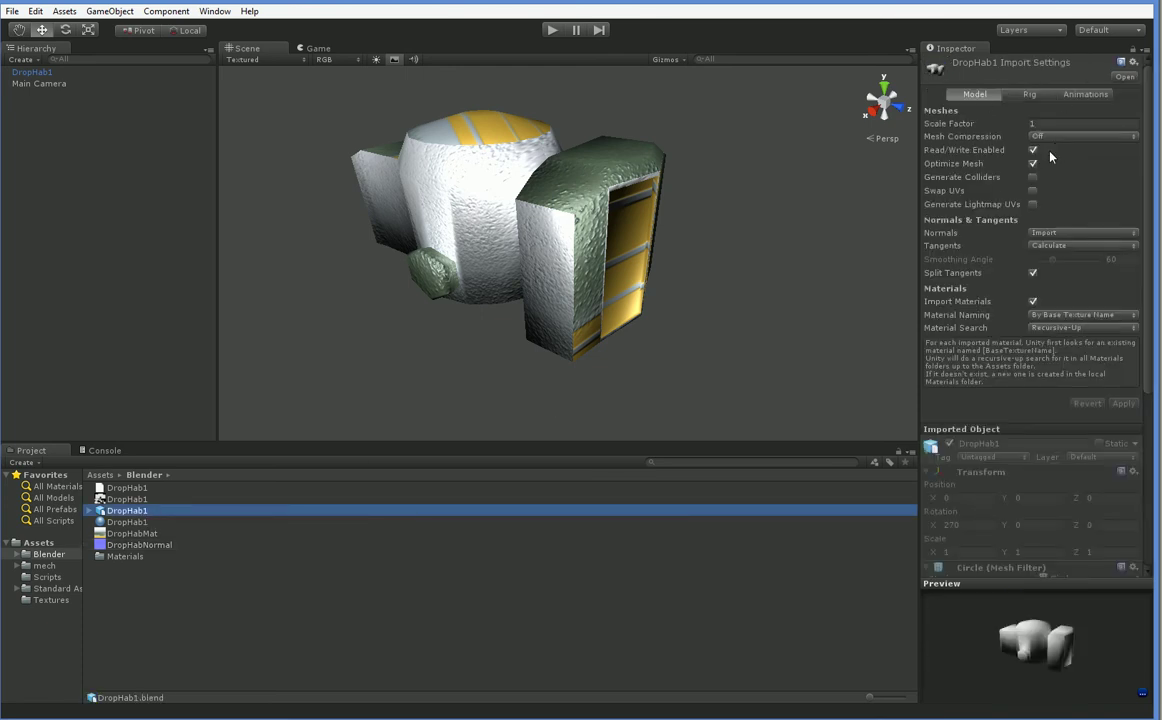
left_click(1070, 234)
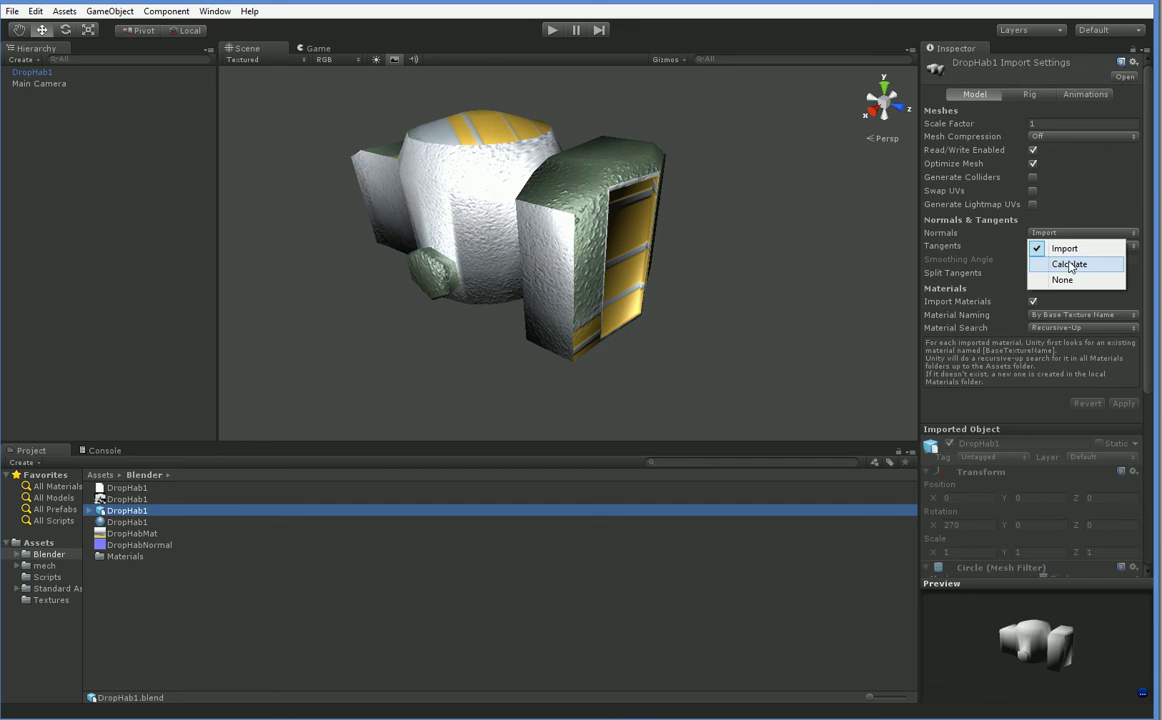
left_click(1068, 264)
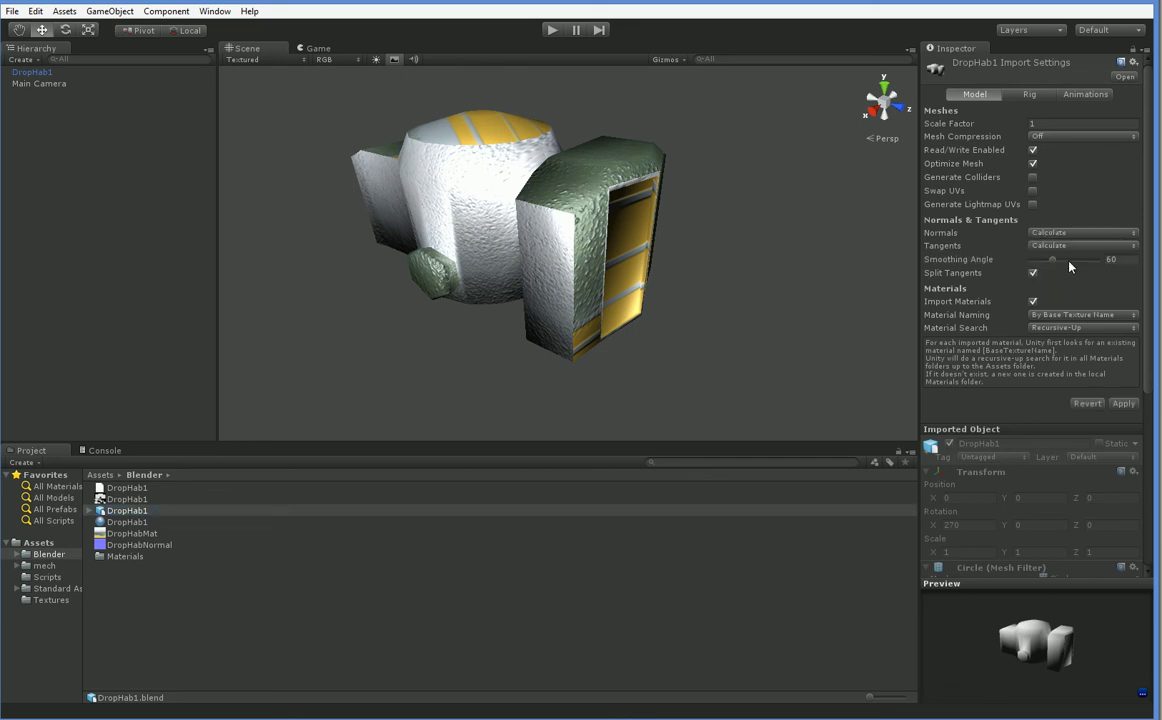
left_click(1121, 405)
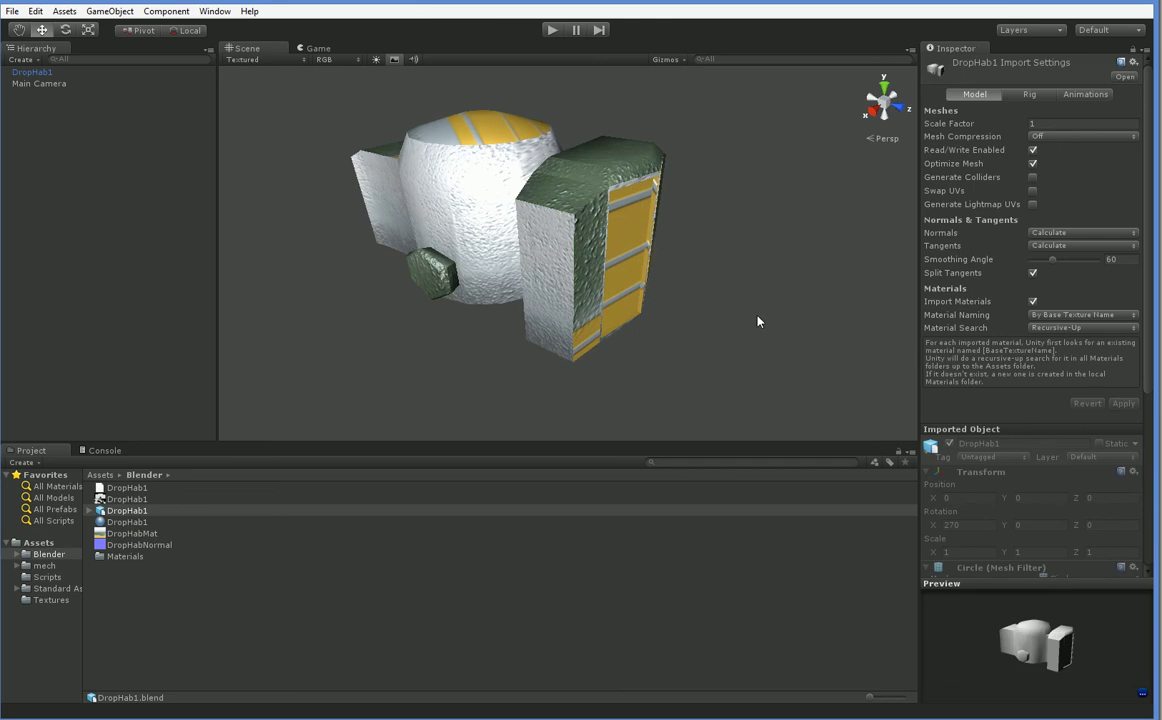
Try smoothing angles of 180 and 0 in the DropHab1 model's import settings, applying each one
mouse_move(744, 324)
middle_mouse_down()
mouse_move(707, 332)
mouse_move(729, 322)
mouse_move(695, 359)
mouse_move(706, 360)
middle_mouse_up()
scroll(700, 357, "down", 3)
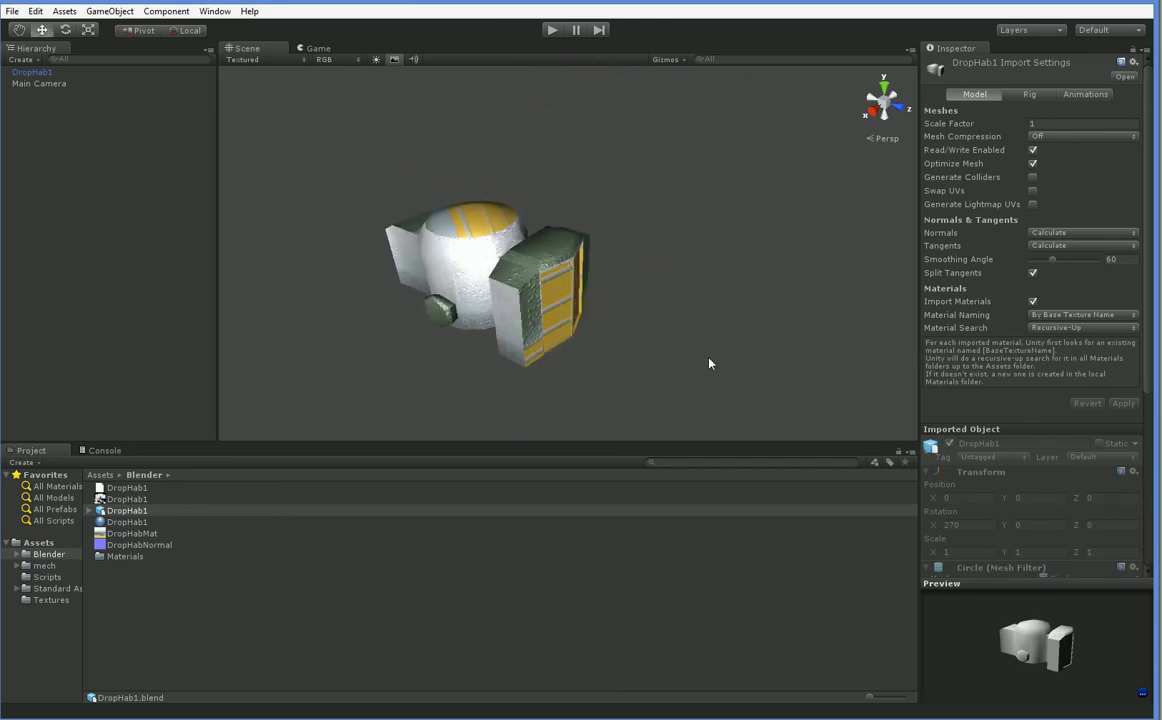
scroll(695, 355, "up", 2)
scroll(695, 353, "up", 3)
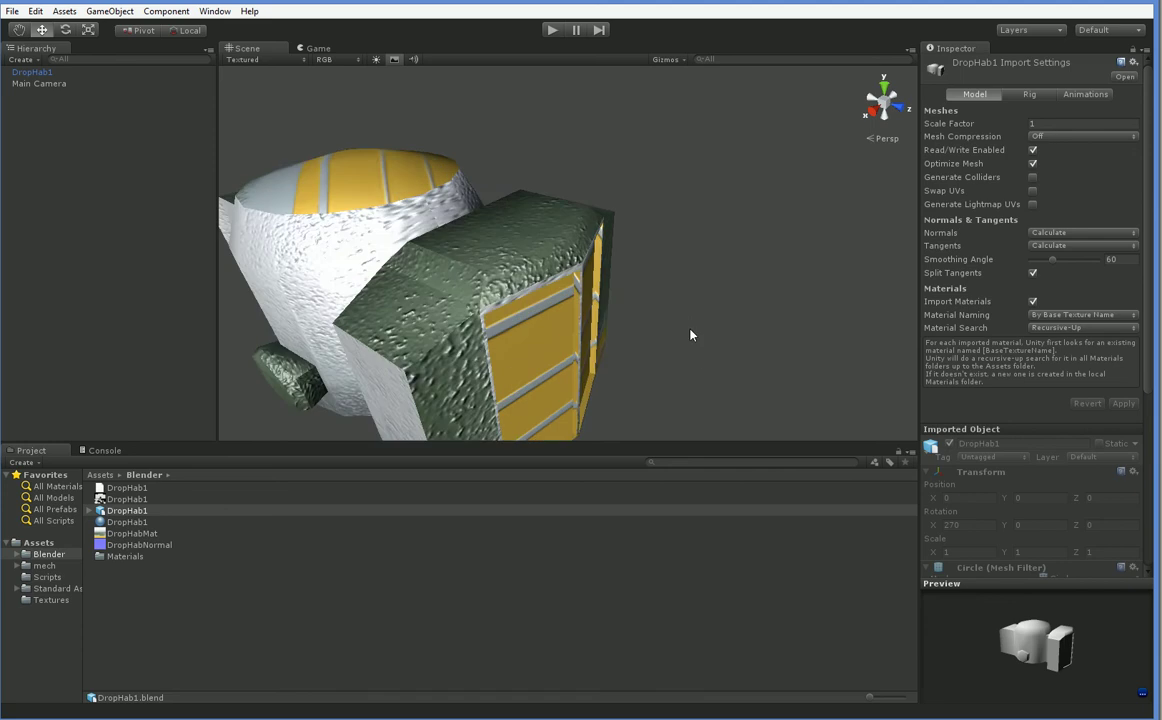
scroll(551, 313, "down", 1)
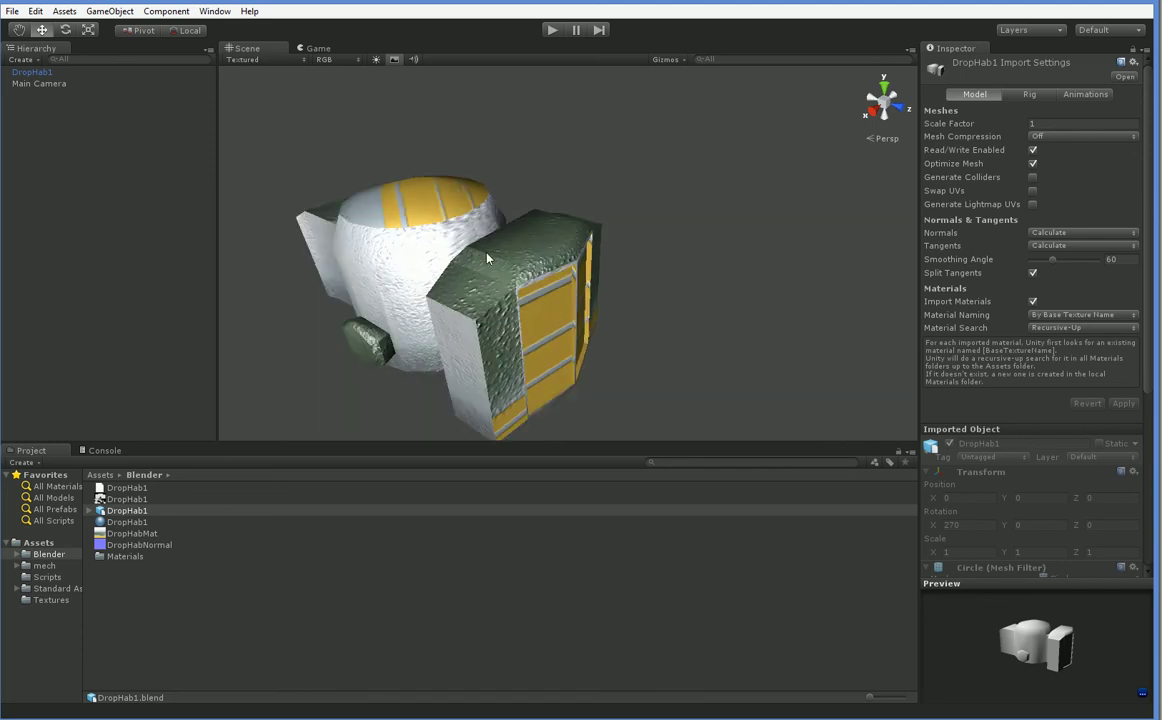
left_click_drag(1073, 260, 1100, 260)
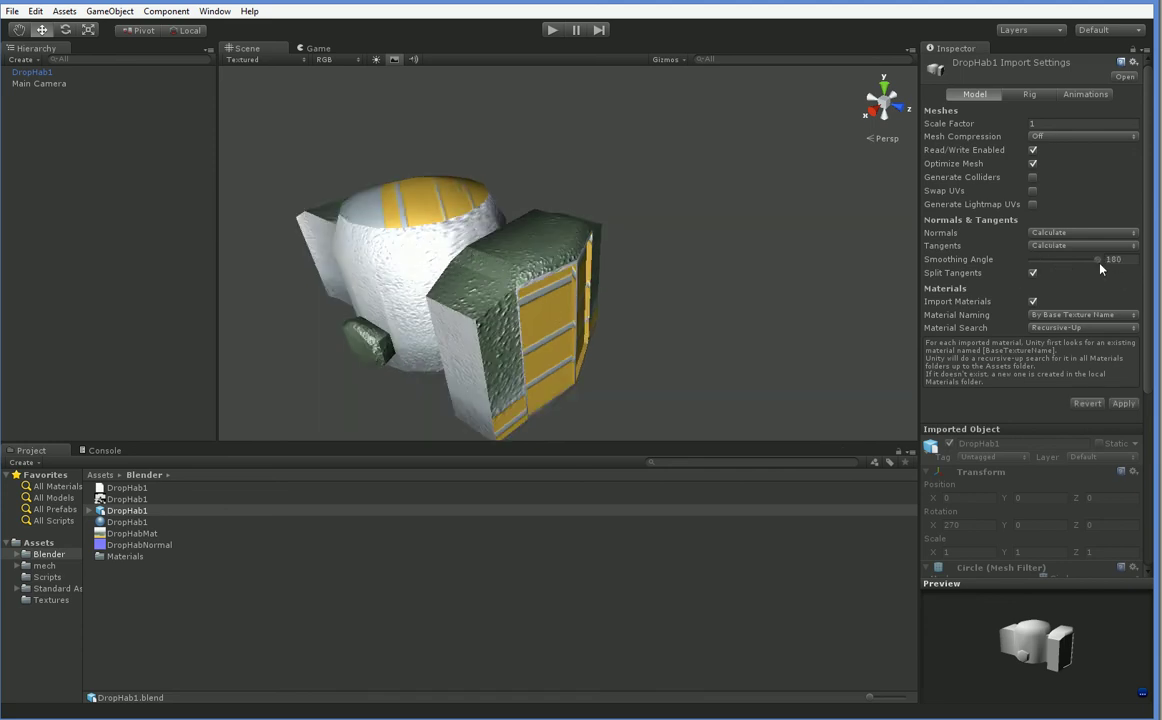
left_click(1124, 404)
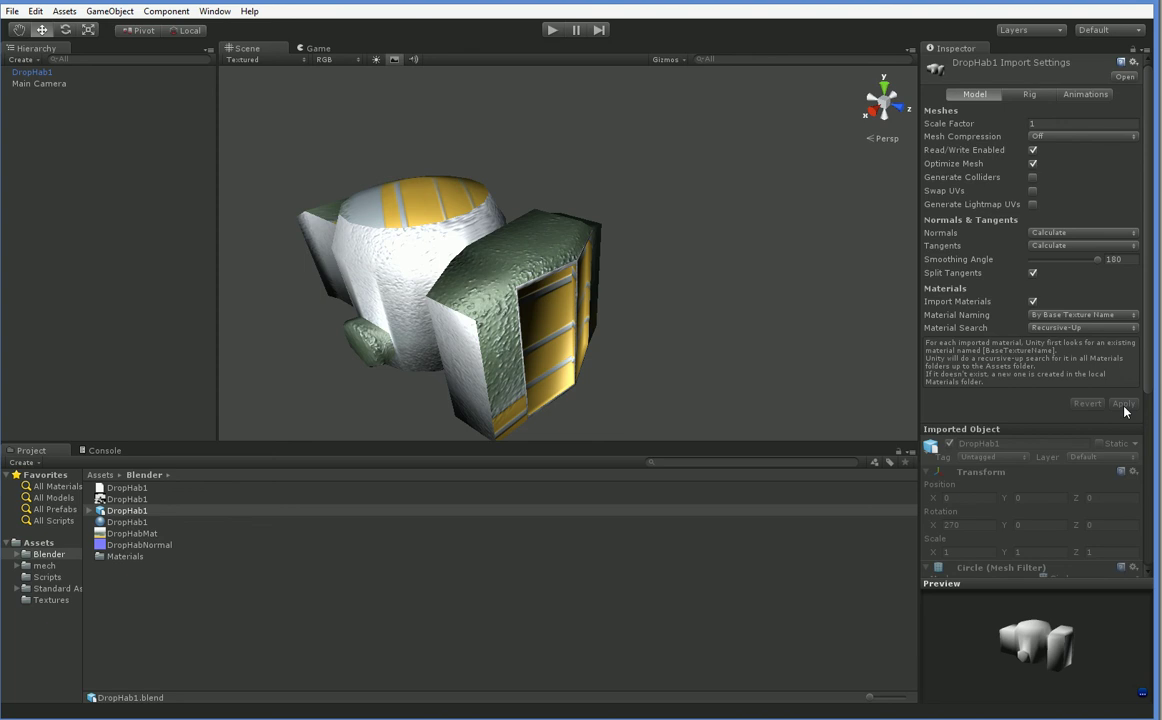
left_click_drag(1097, 259, 991, 265)
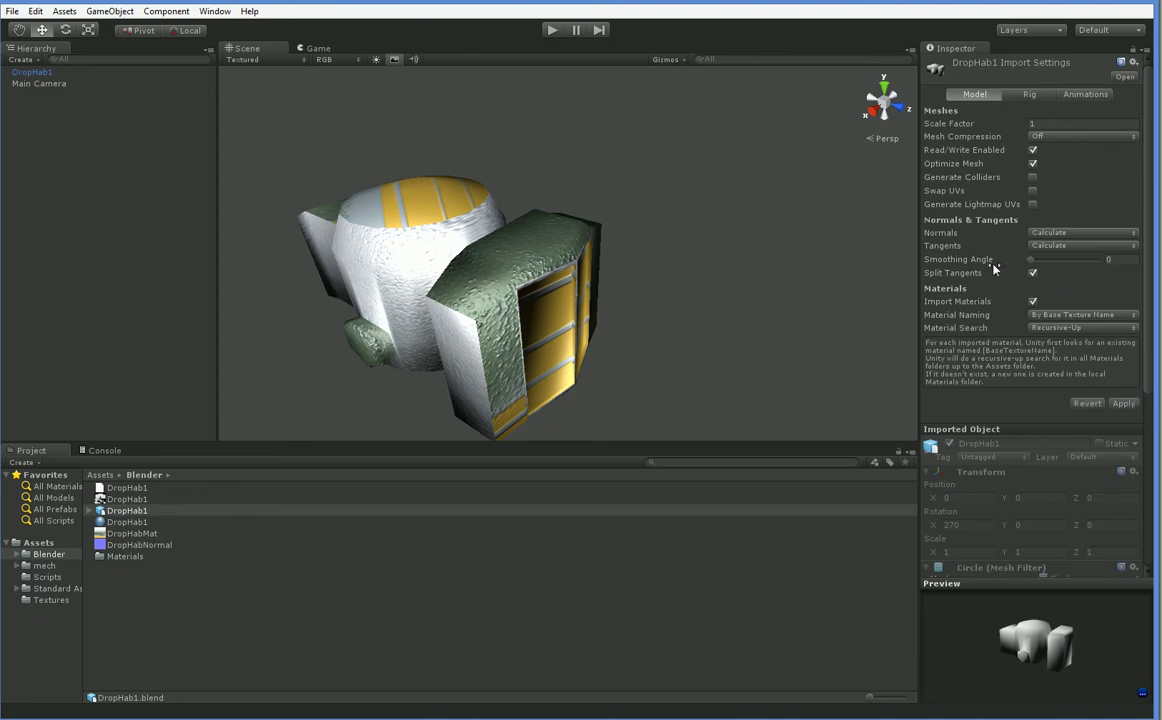
left_click(1123, 404)
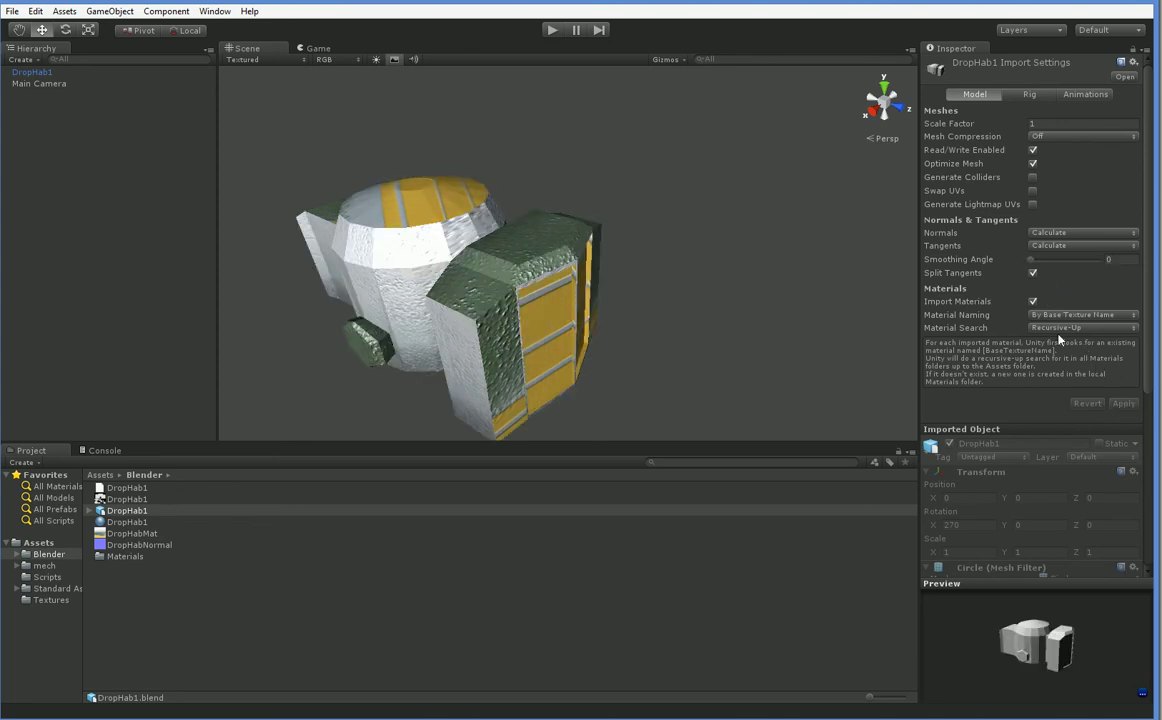
Set the DropHab1 model's smoothing angle to 45, apply it, and check the shading on the model
left_click_drag(1061, 263, 1049, 265)
left_click(1123, 404)
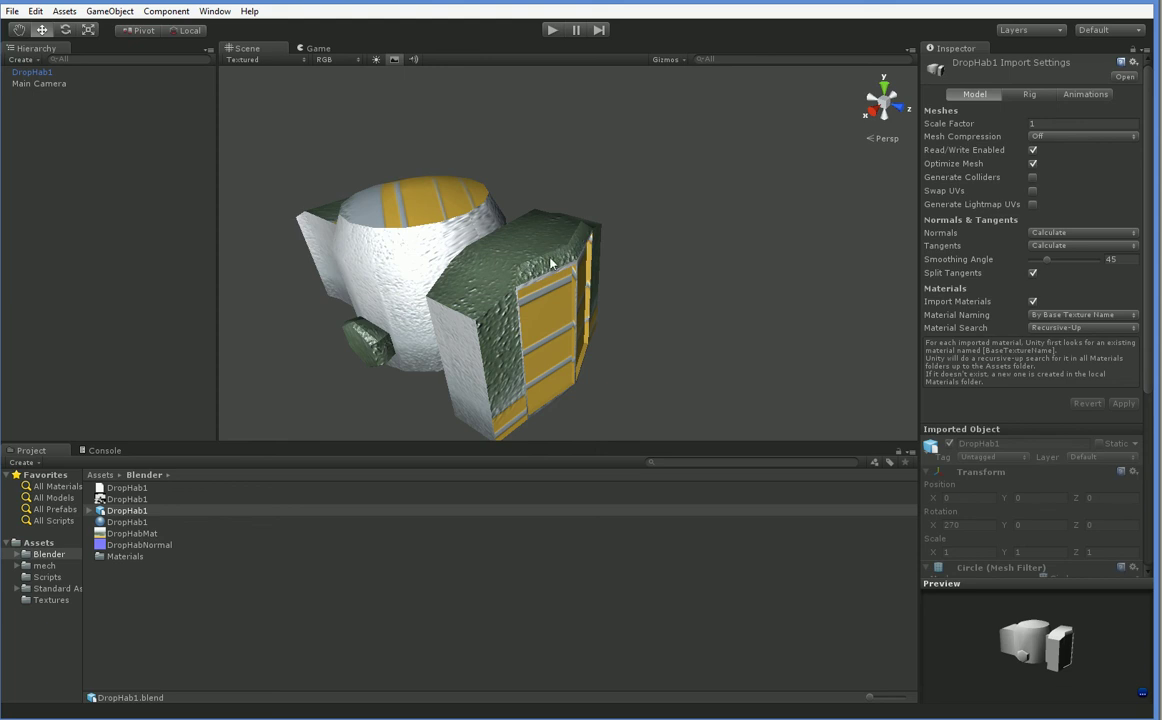
scroll(324, 396, "down", 4)
left_click_drag(322, 397, 425, 357, "alt")
scroll(425, 357, "up", 2)
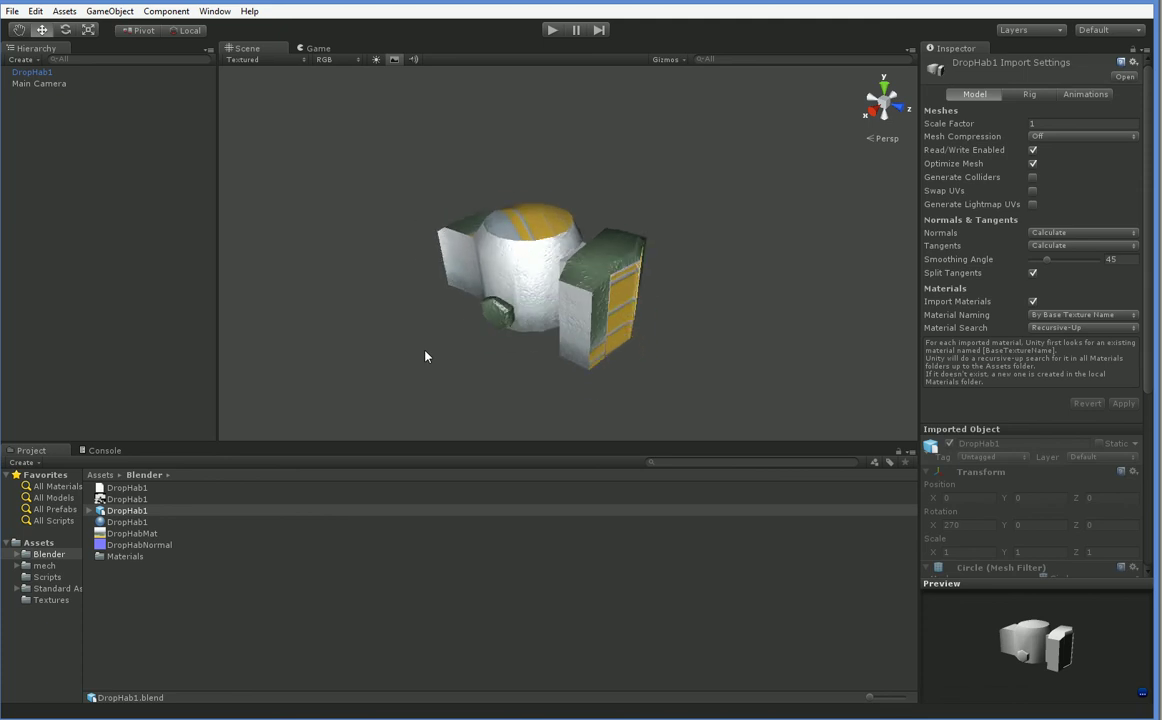
Add a new cube object to the scene
left_click(546, 271)
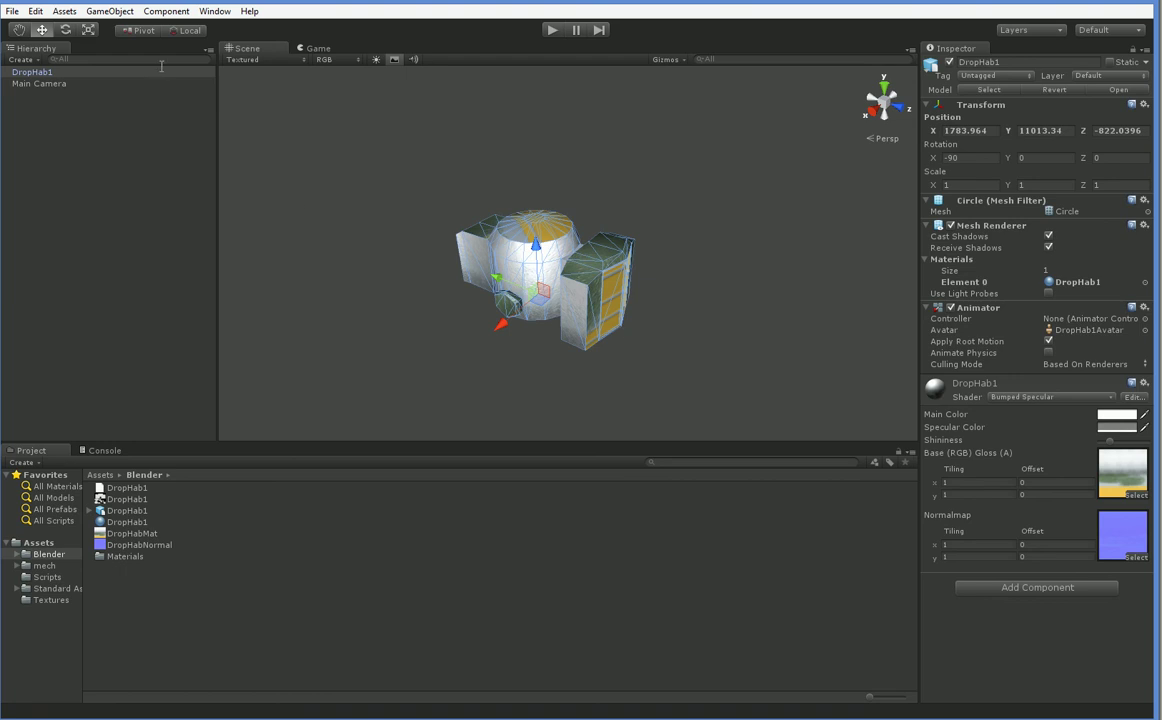
left_click(109, 11)
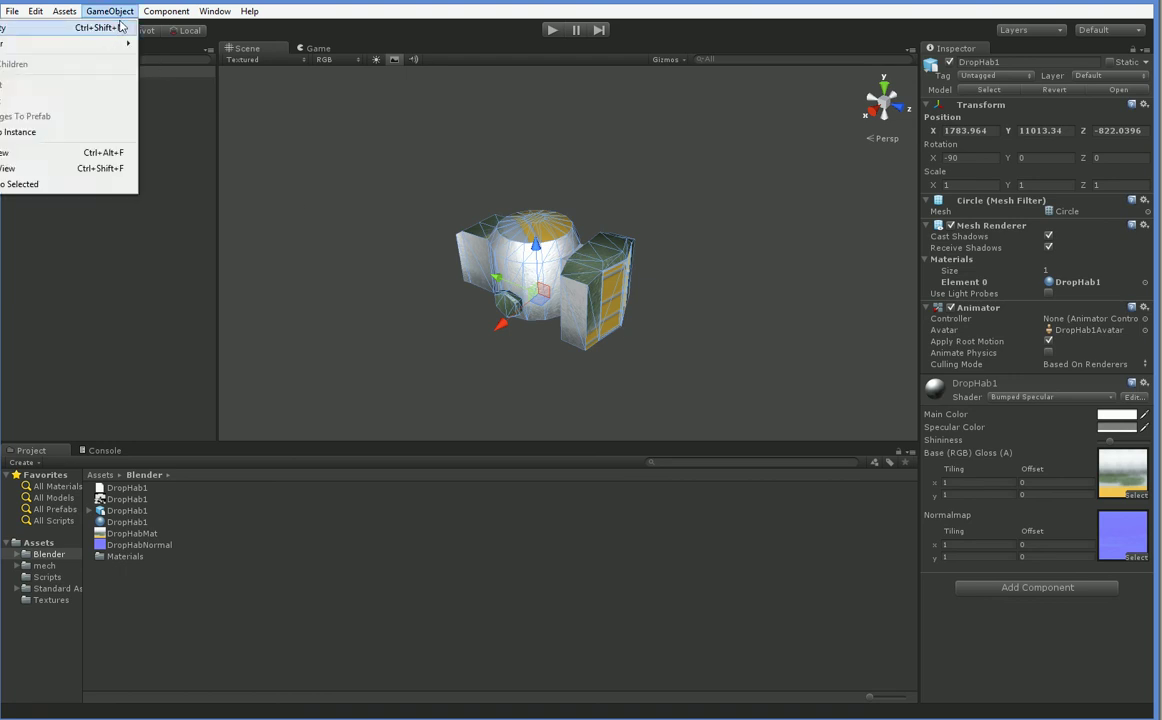
mouse_move(112, 45)
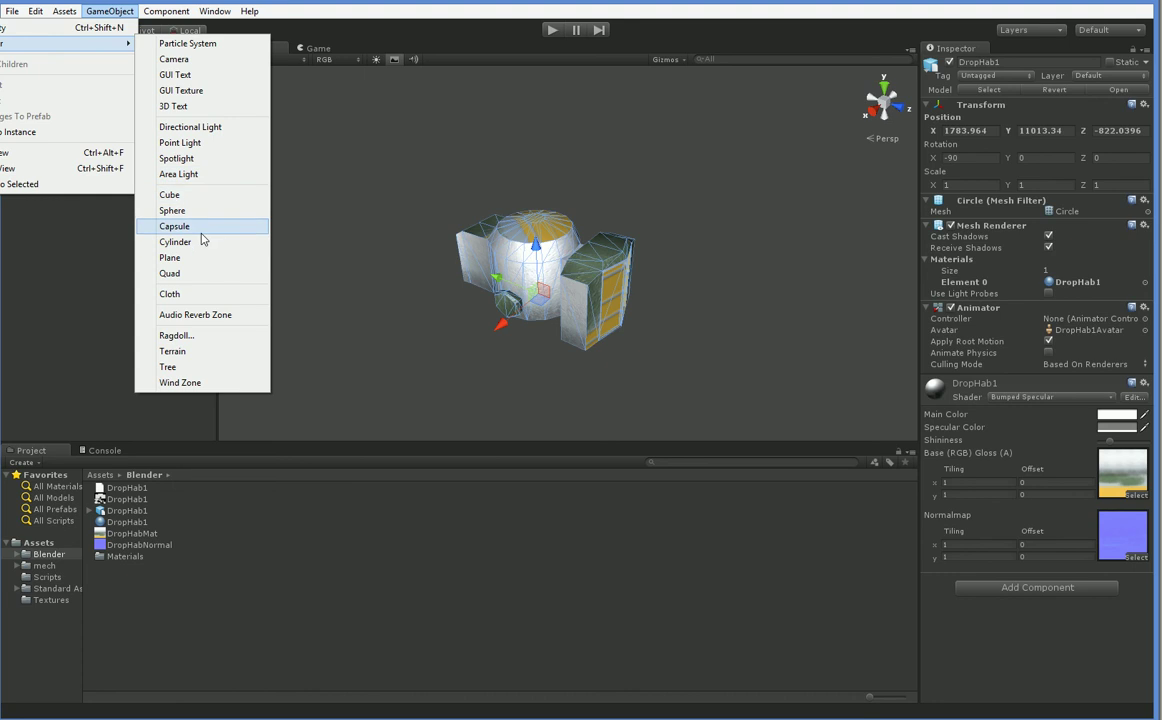
left_click(207, 195)
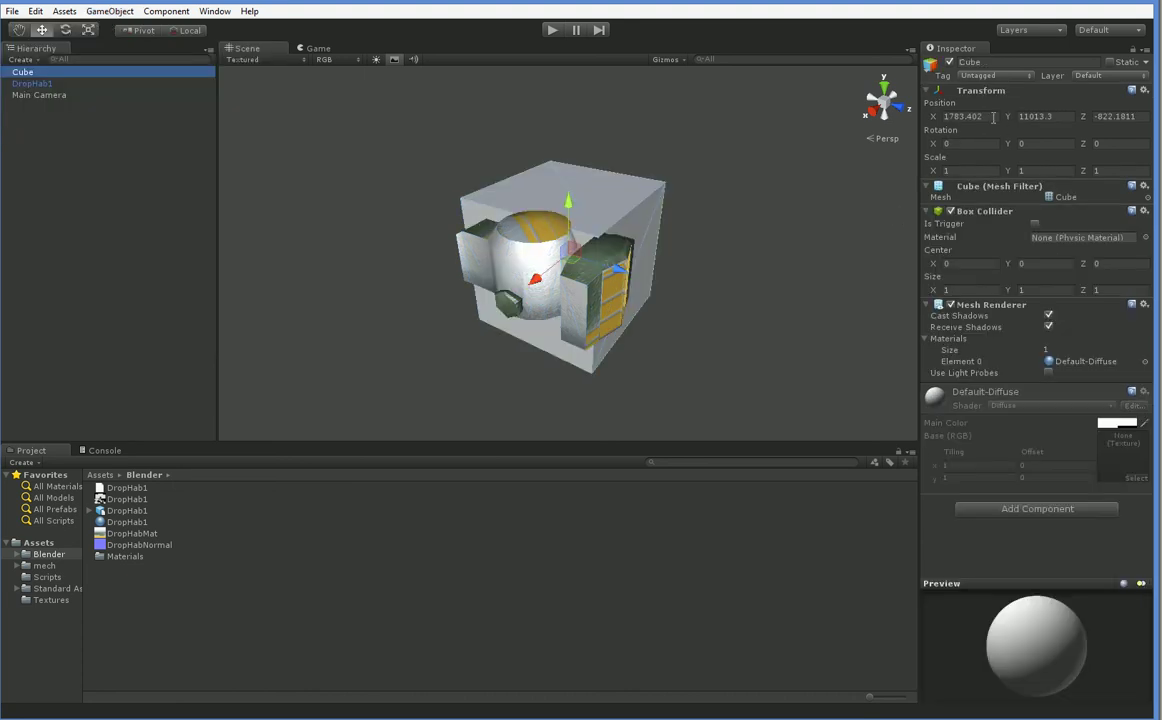
Replace the cube's mesh with the Circle mesh from the DropHab1 model and remove its Box Collider component
left_click(89, 510)
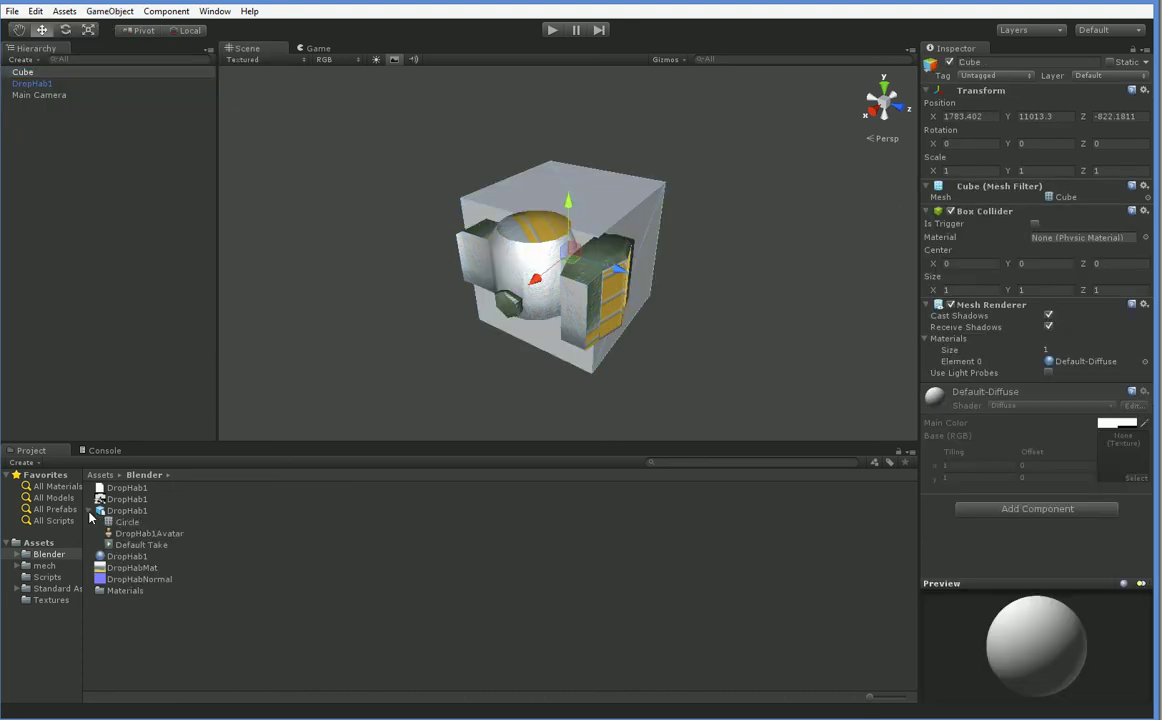
left_click_drag(110, 520, 1090, 205)
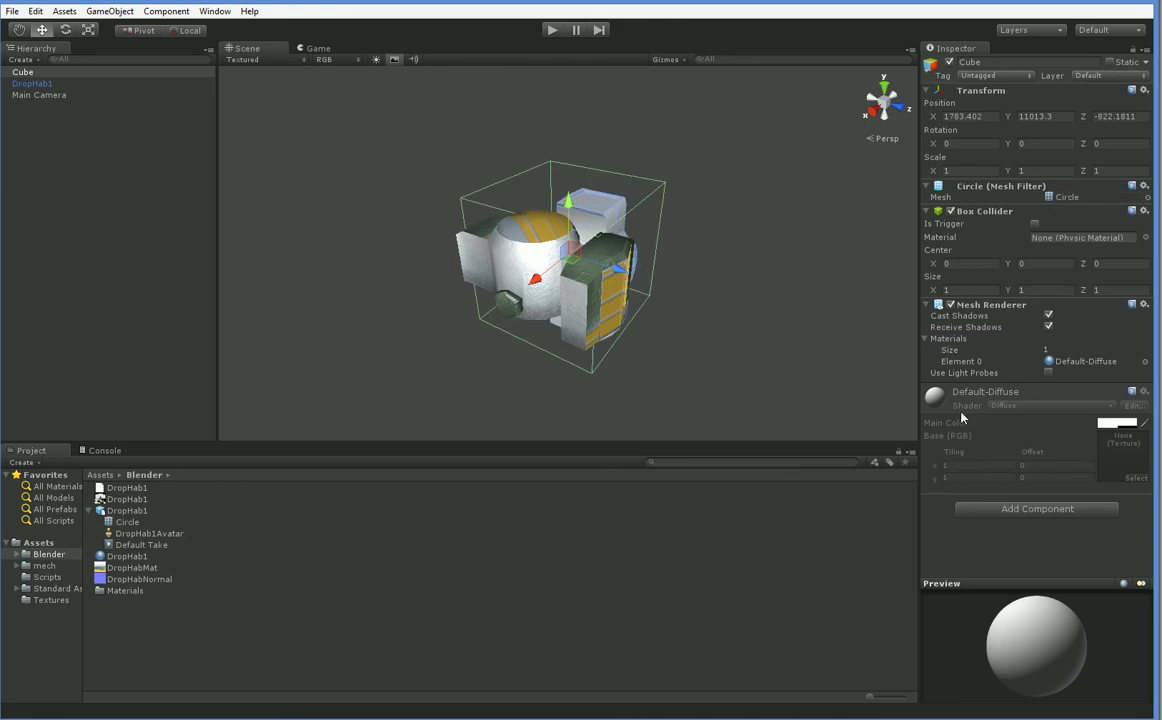
left_click(1145, 211)
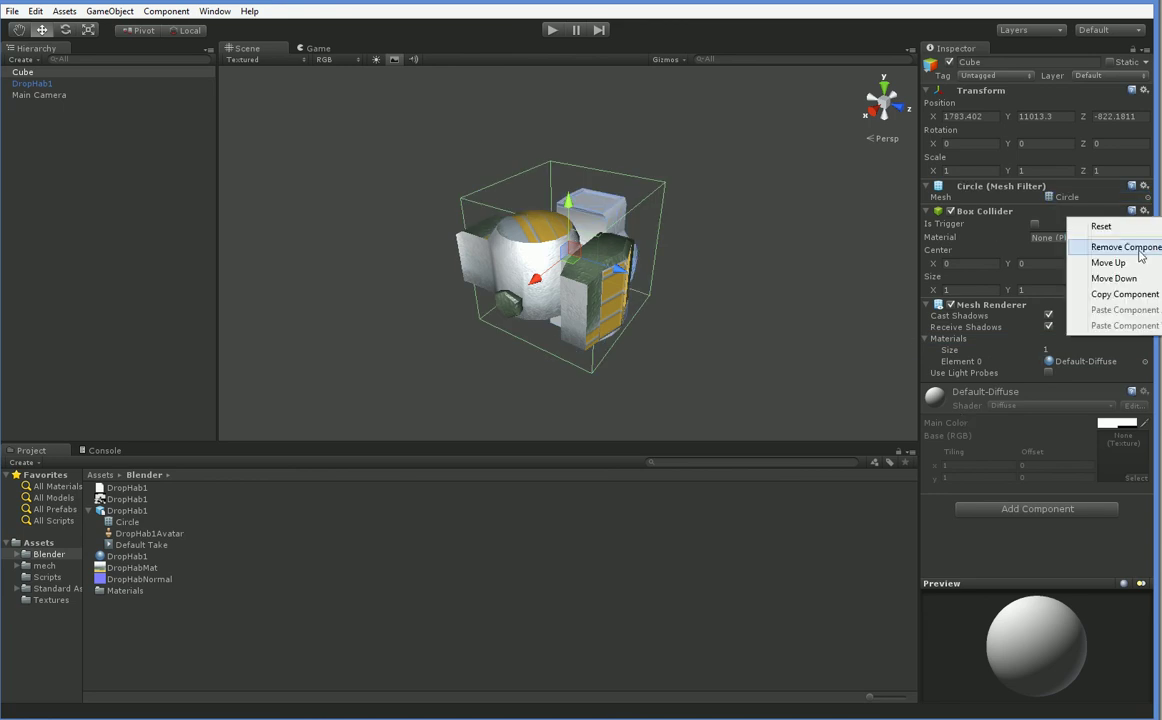
left_click(1127, 247)
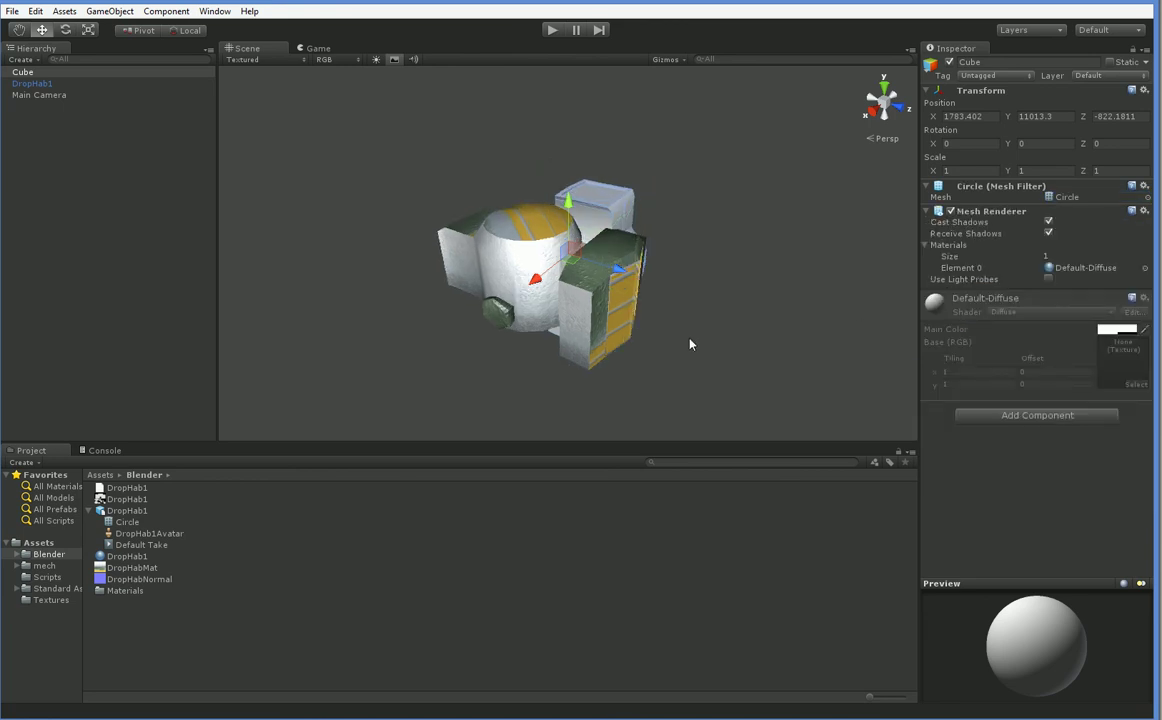
Delete the original DropHab1 object from the scene and select the untextured Cube object
left_click(616, 253)
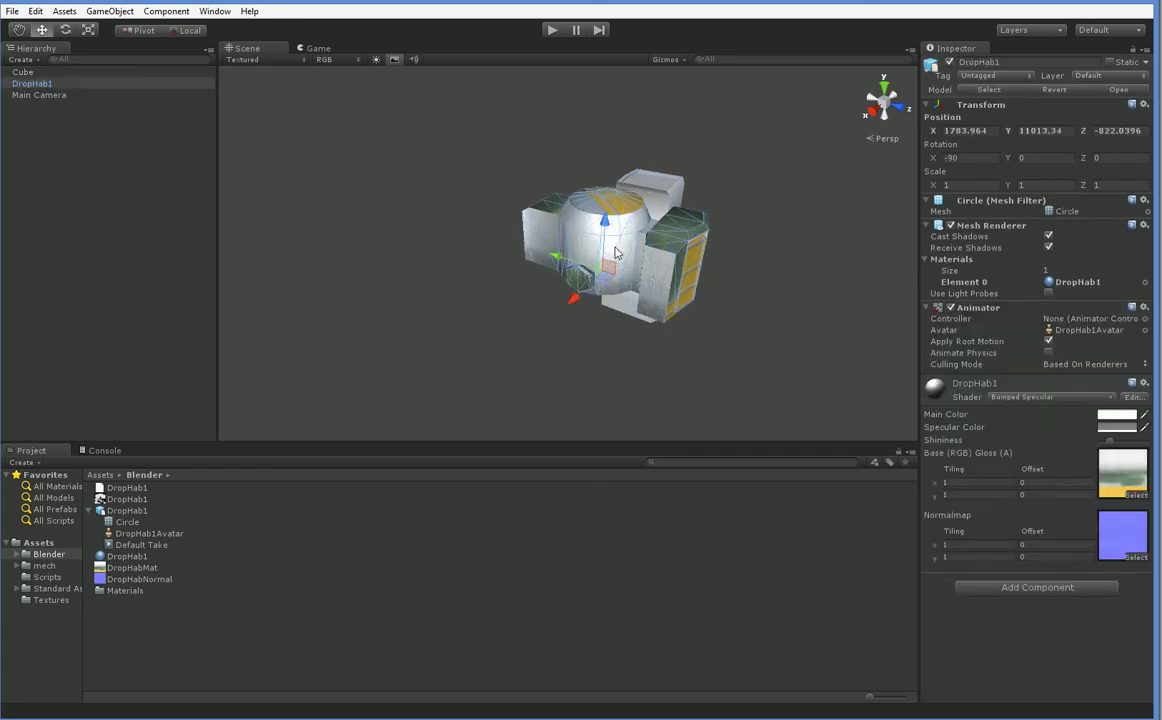
key("Delete")
left_click(644, 263)
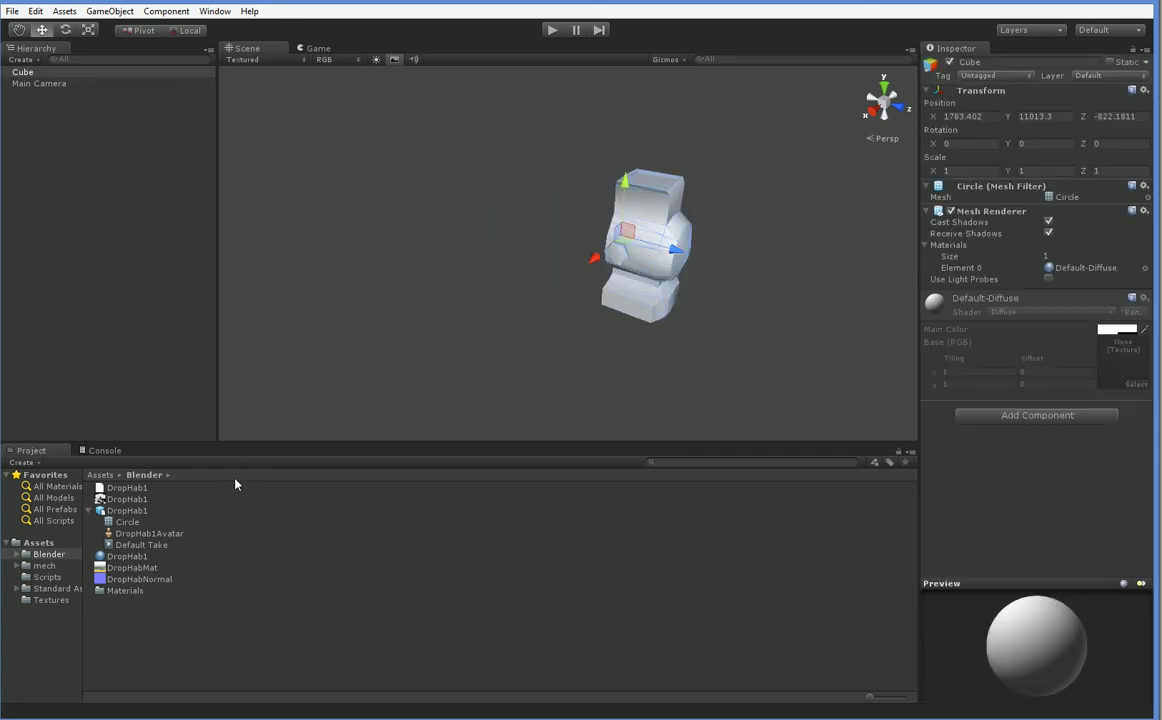
Apply the DropHab1 material to the Cube object and look over the textured mesh
left_click_drag(590, 332, 545, 337, "alt")
scroll(545, 337, "up", 3)
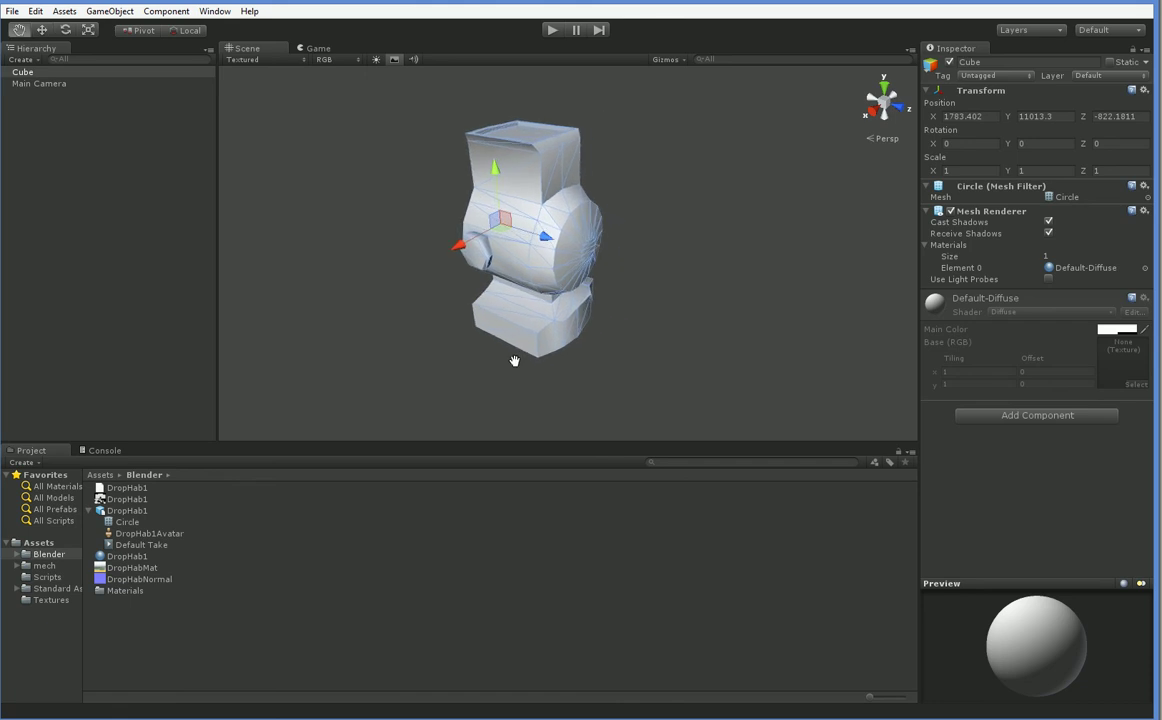
middle_click_drag(514, 361, 512, 356)
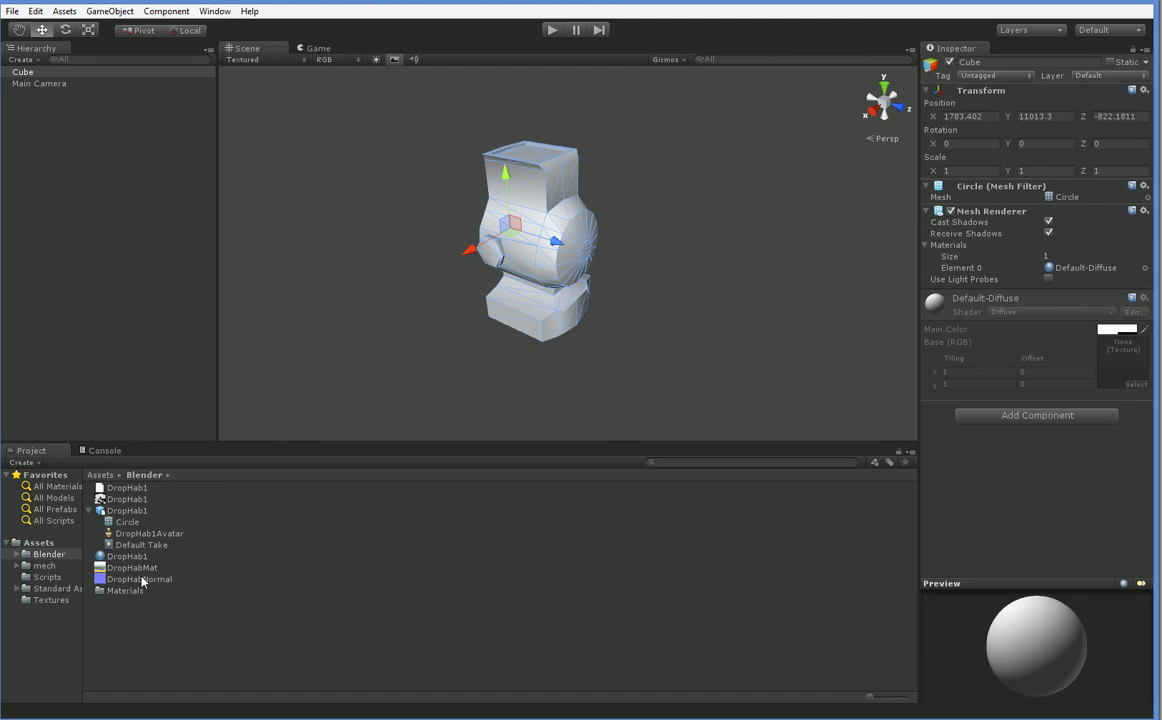
left_click_drag(127, 556, 530, 308)
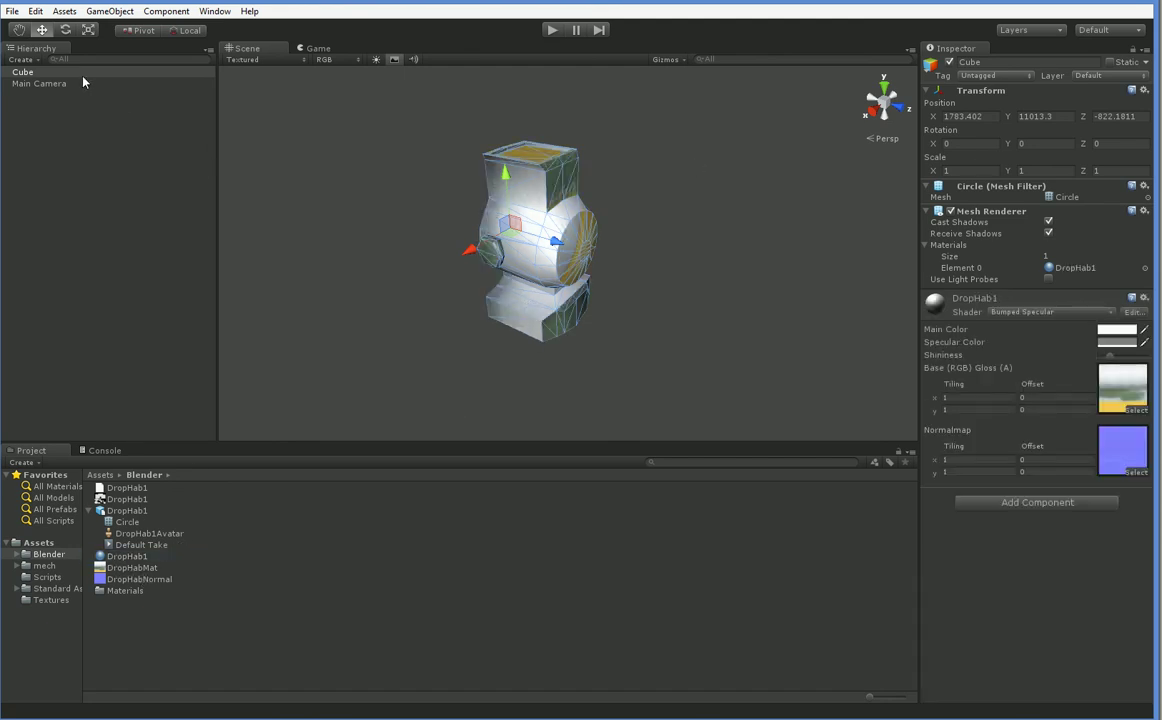
left_click(45, 72)
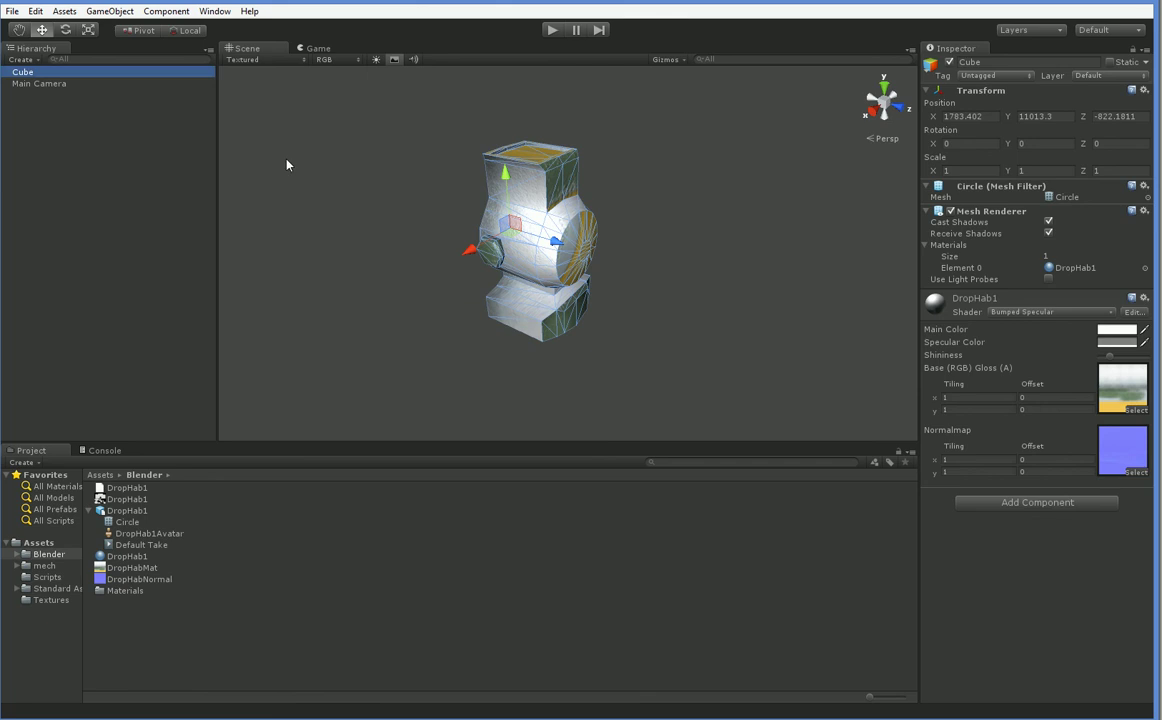
middle_click_drag(433, 358, 481, 364)
left_click_drag(481, 364, 630, 358, "alt")
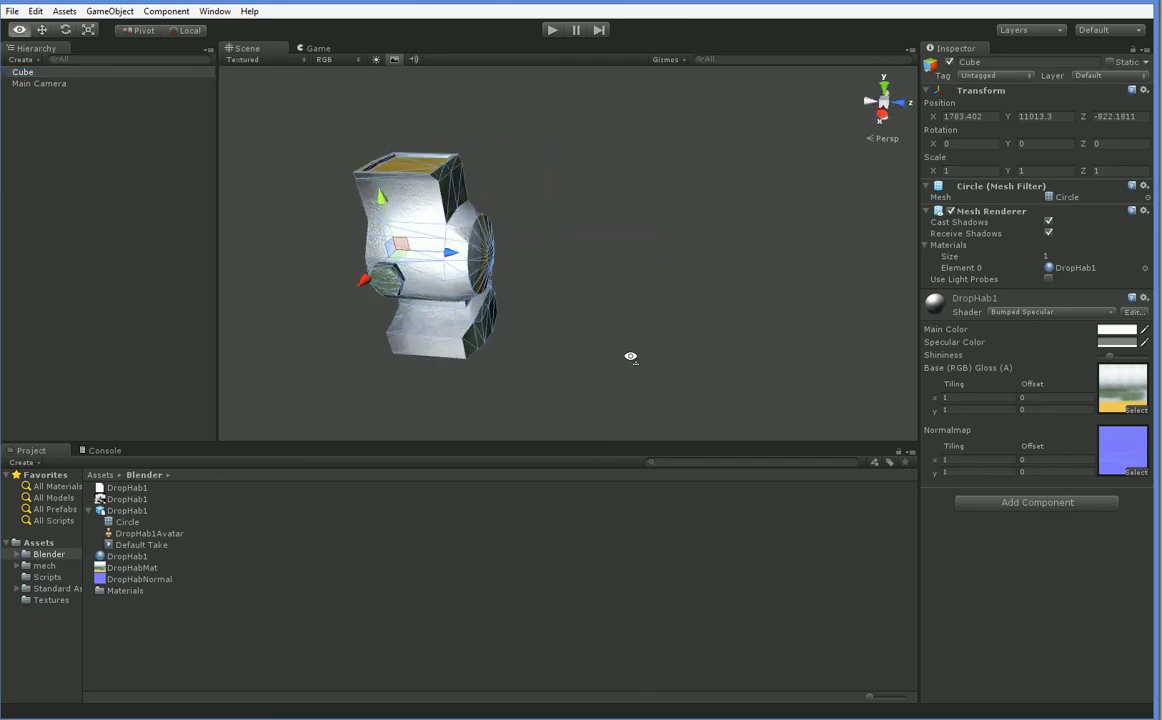
Examine the DropHab1 model's import settings and the transform, renderer and material of its imported object
left_click(125, 511)
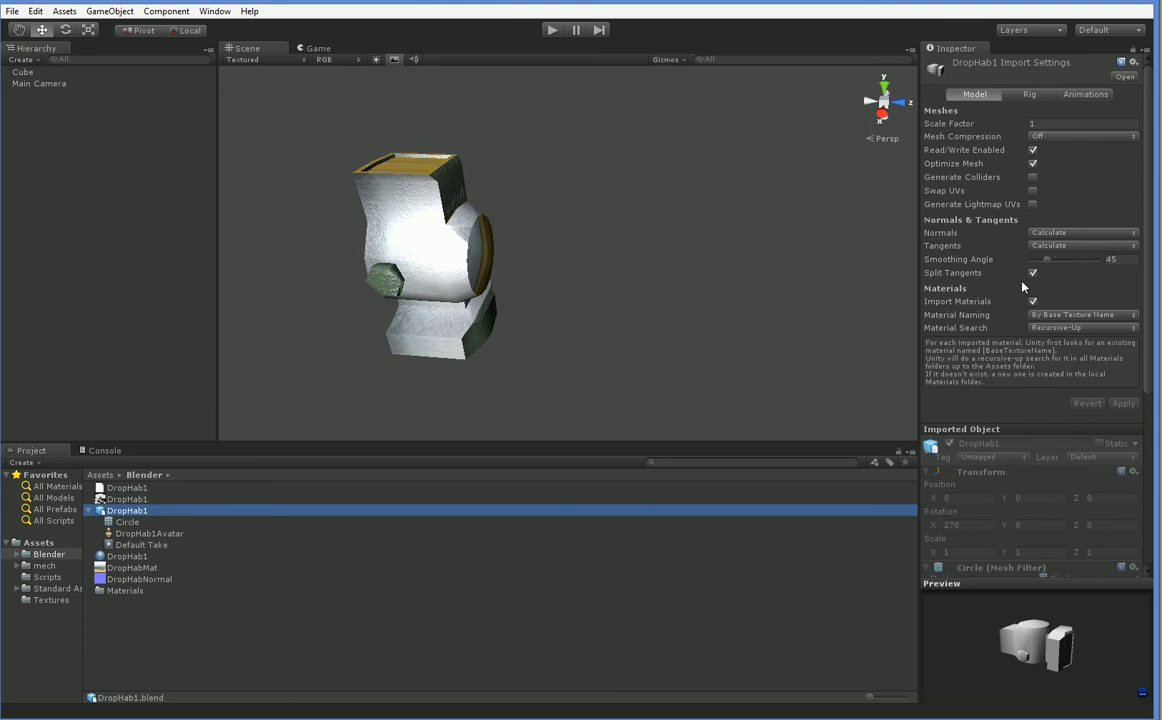
scroll(1000, 335, "down", 5)
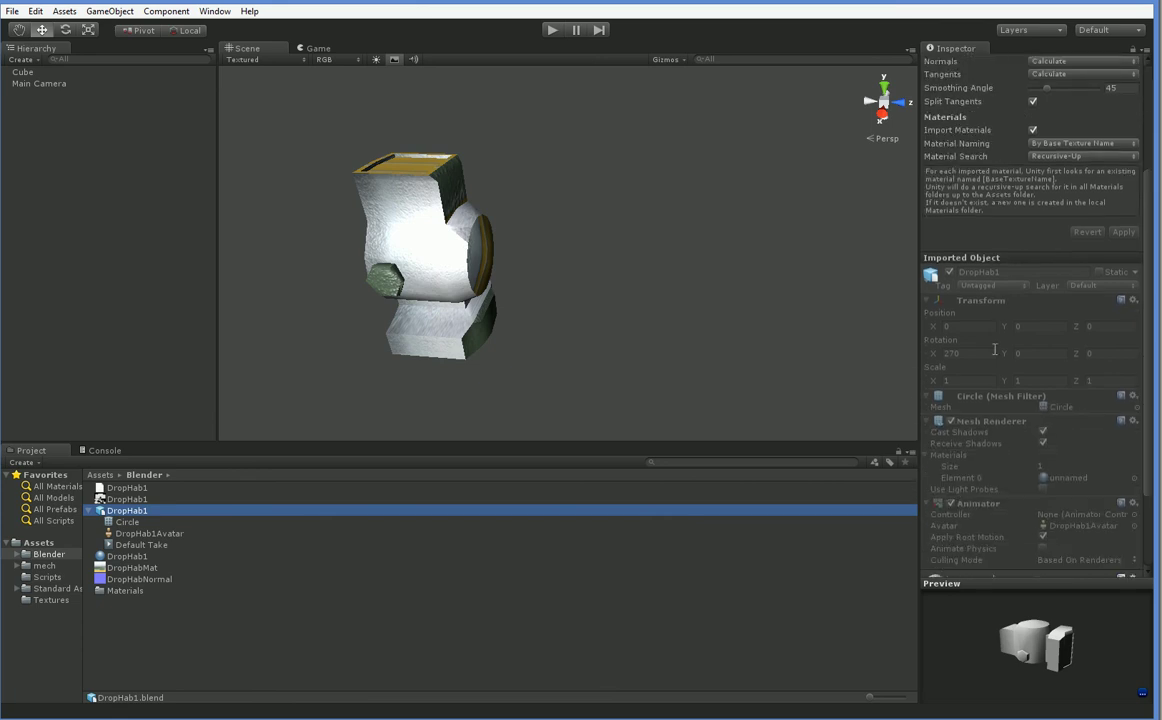
scroll(995, 362, "down", 2)
scroll(995, 362, "up", 4)
scroll(995, 362, "down", 4)
scroll(995, 362, "up", 6)
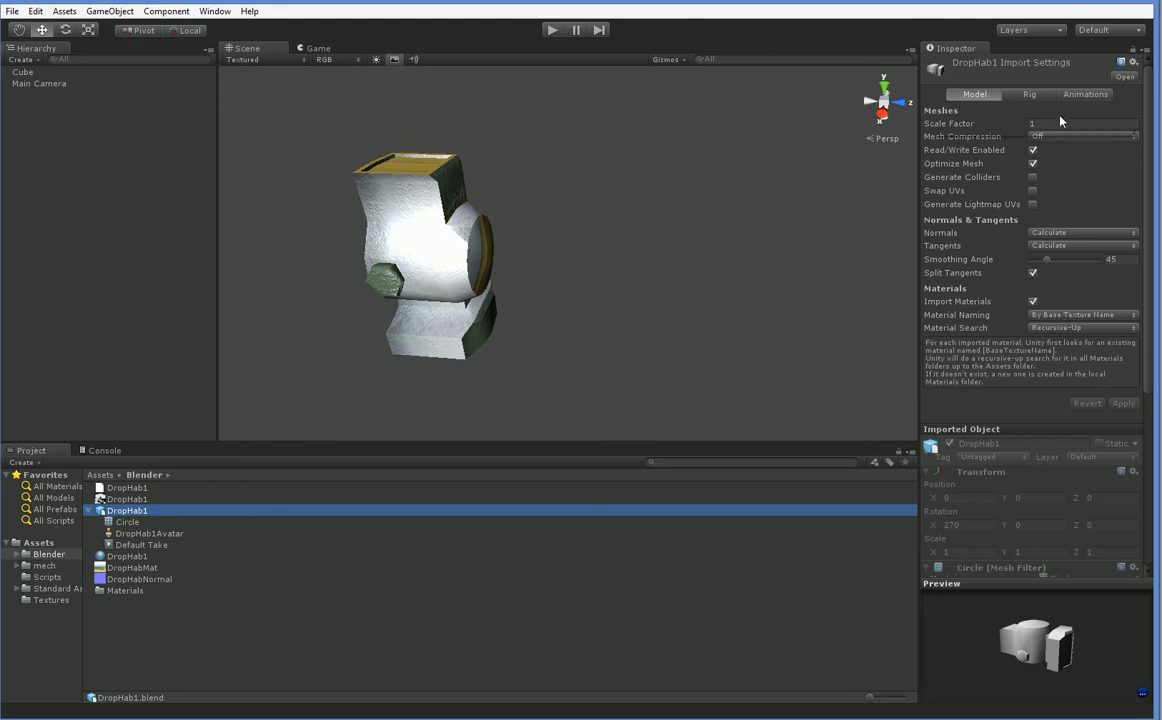
scroll(1000, 385, "down", 4)
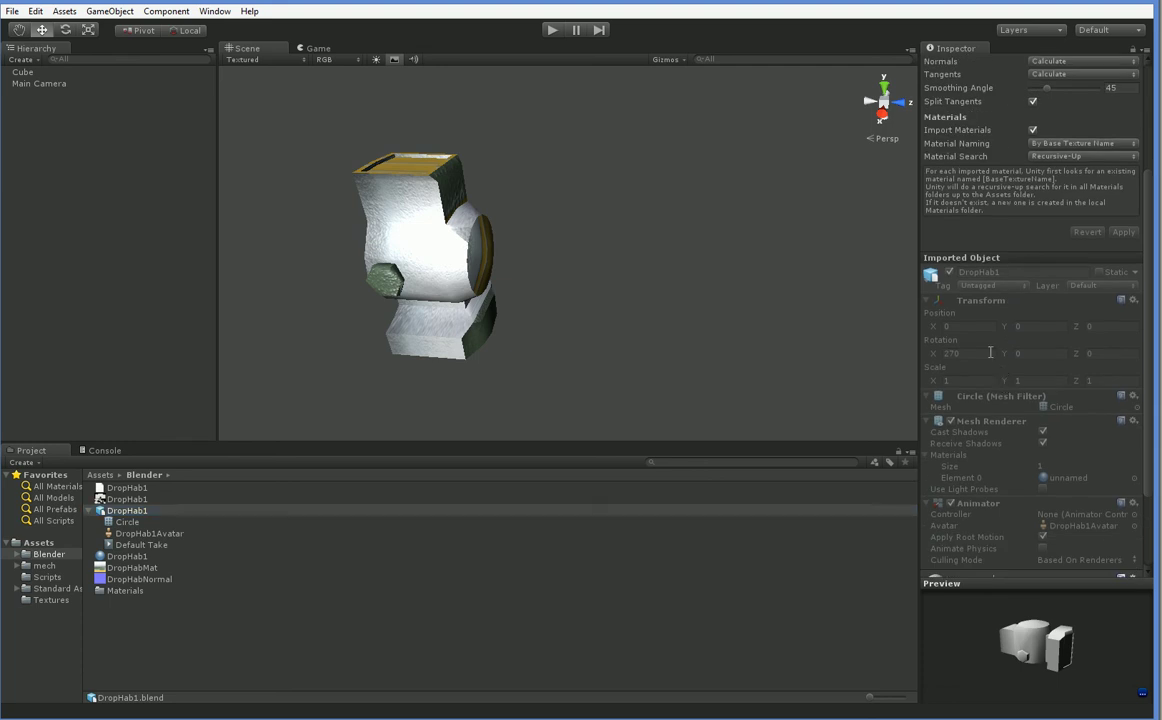
scroll(990, 355, "down", 3)
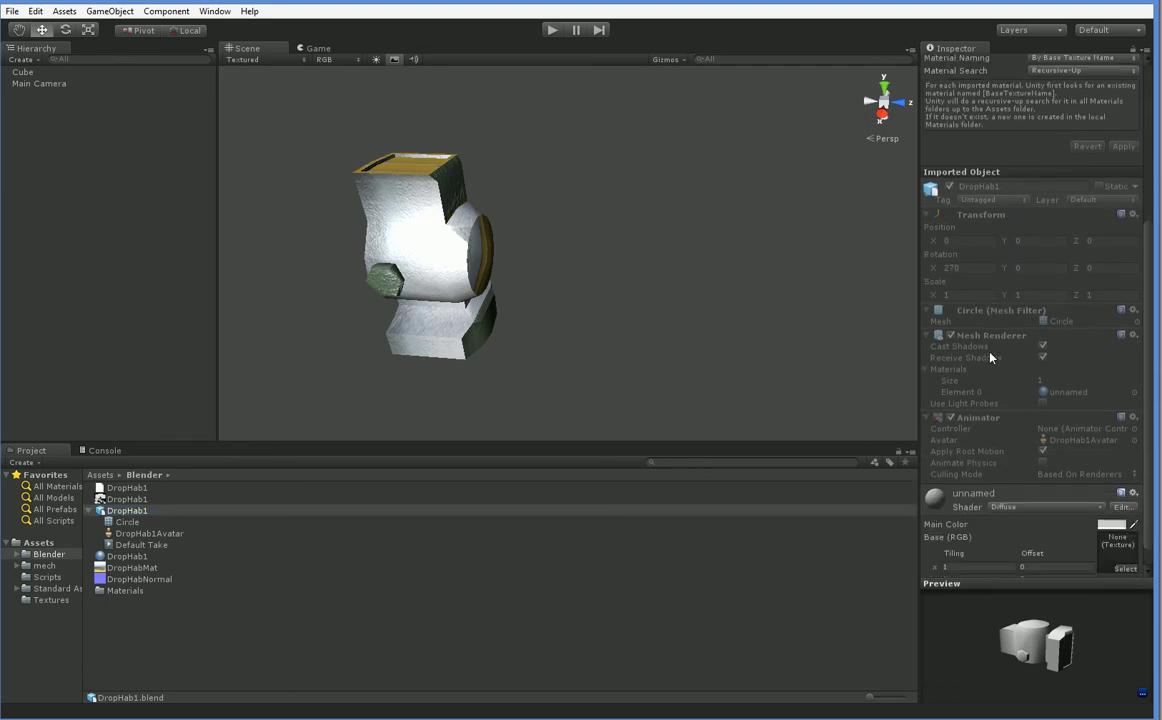
scroll(987, 335, "up", 2)
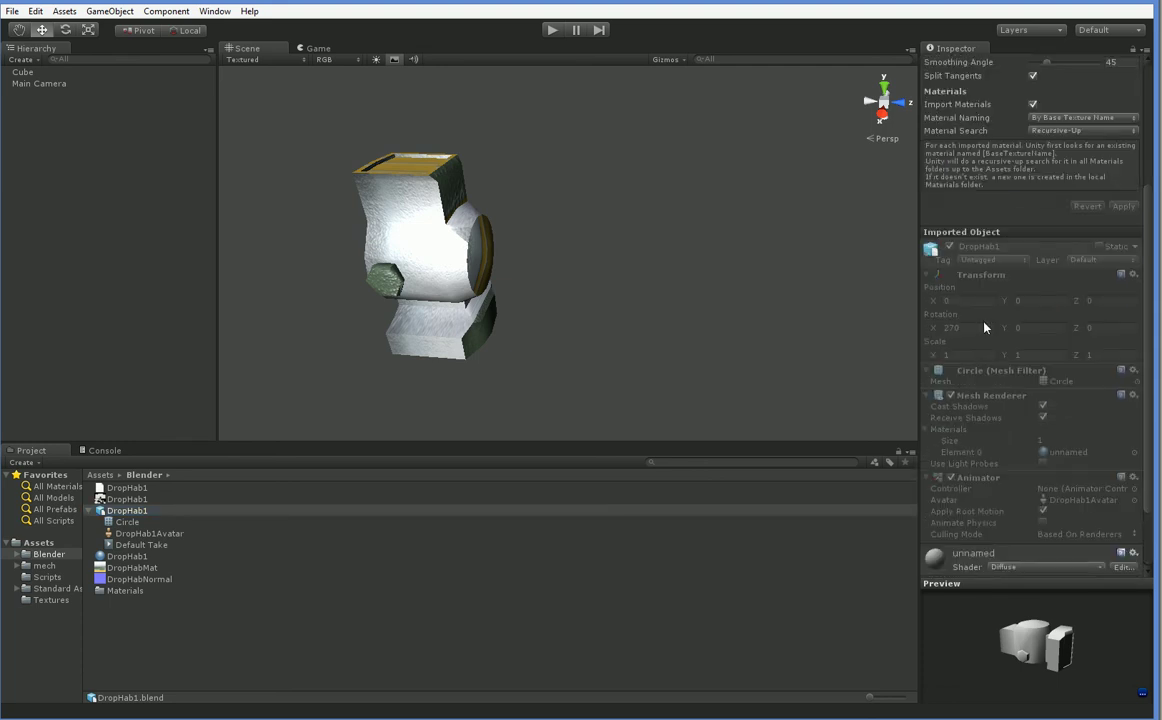
left_click(130, 522)
left_click(126, 511)
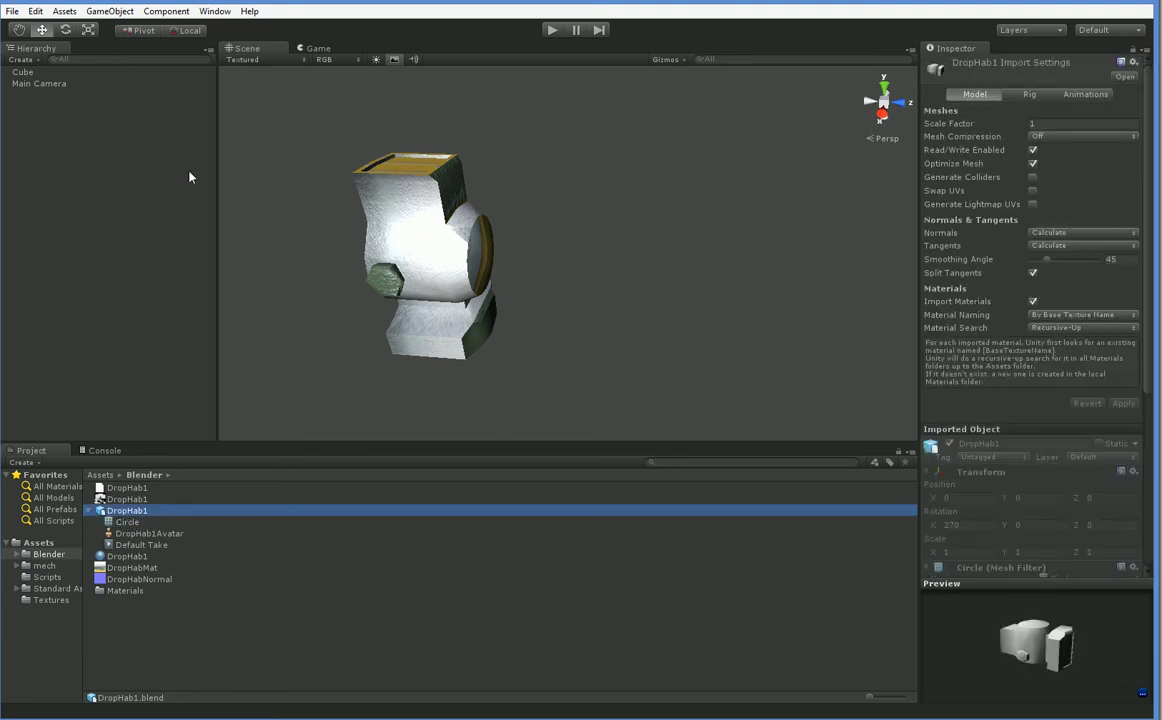
Set the Cube object's X rotation to -90 so the habitat stands upright
left_click(440, 307)
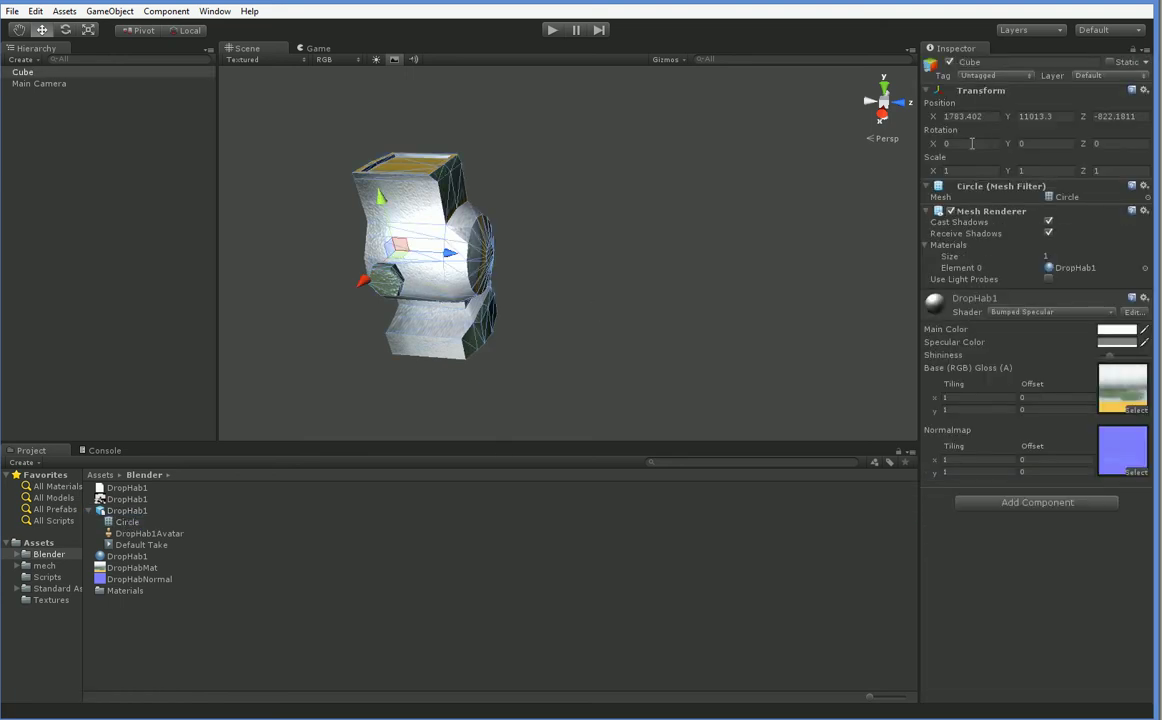
left_click_drag(933, 143, 375, 275)
middle_click_drag(375, 275, 548, 312)
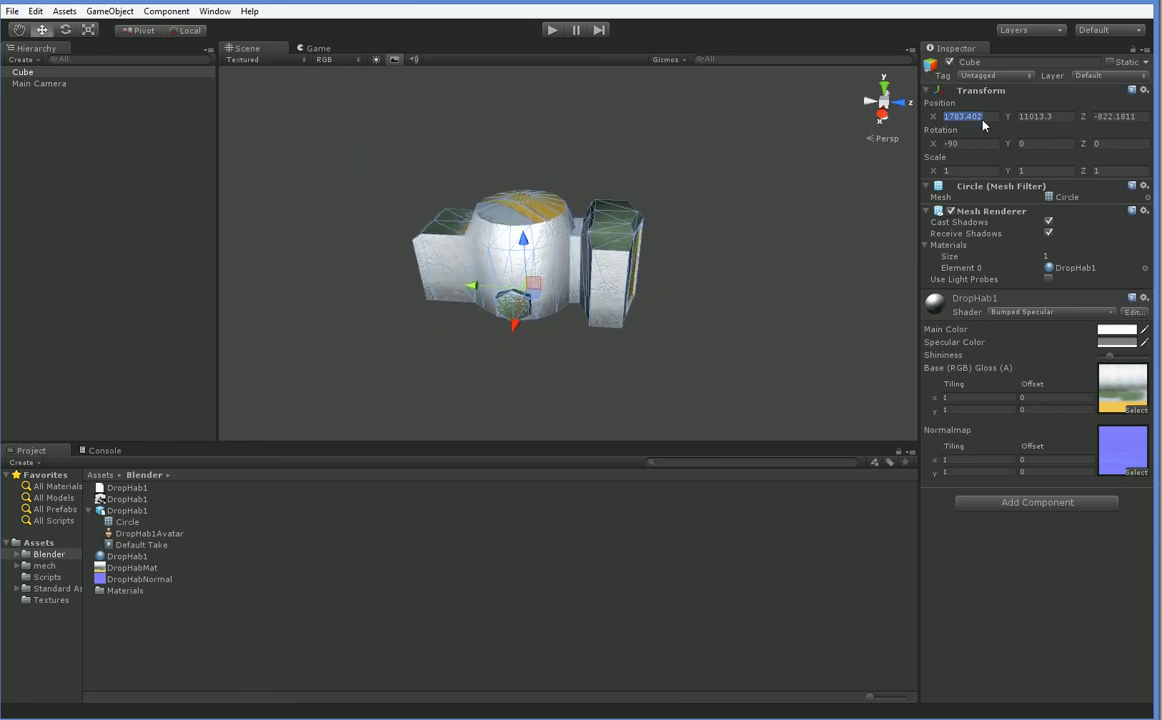
Set the Cube object's position to 0, 0, 0 and frame it in the scene view
type("0")
key("Tab")
type("0")
key("Tab")
type("0")
key("Return")
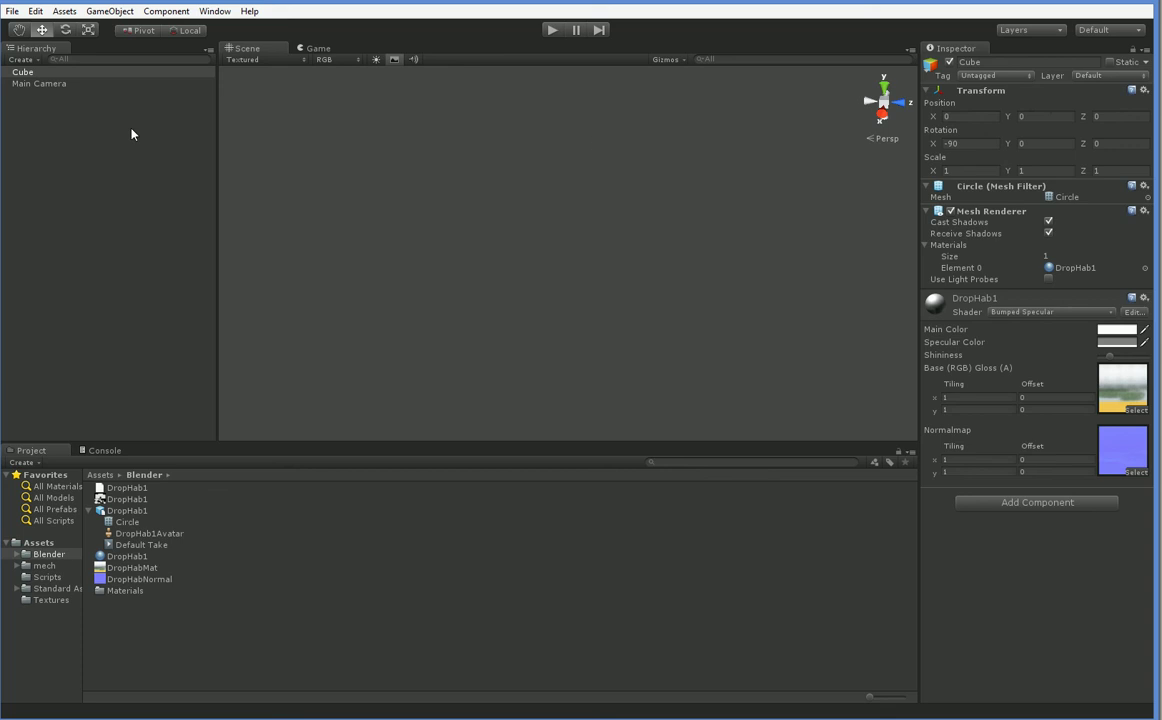
double_click(58, 73)
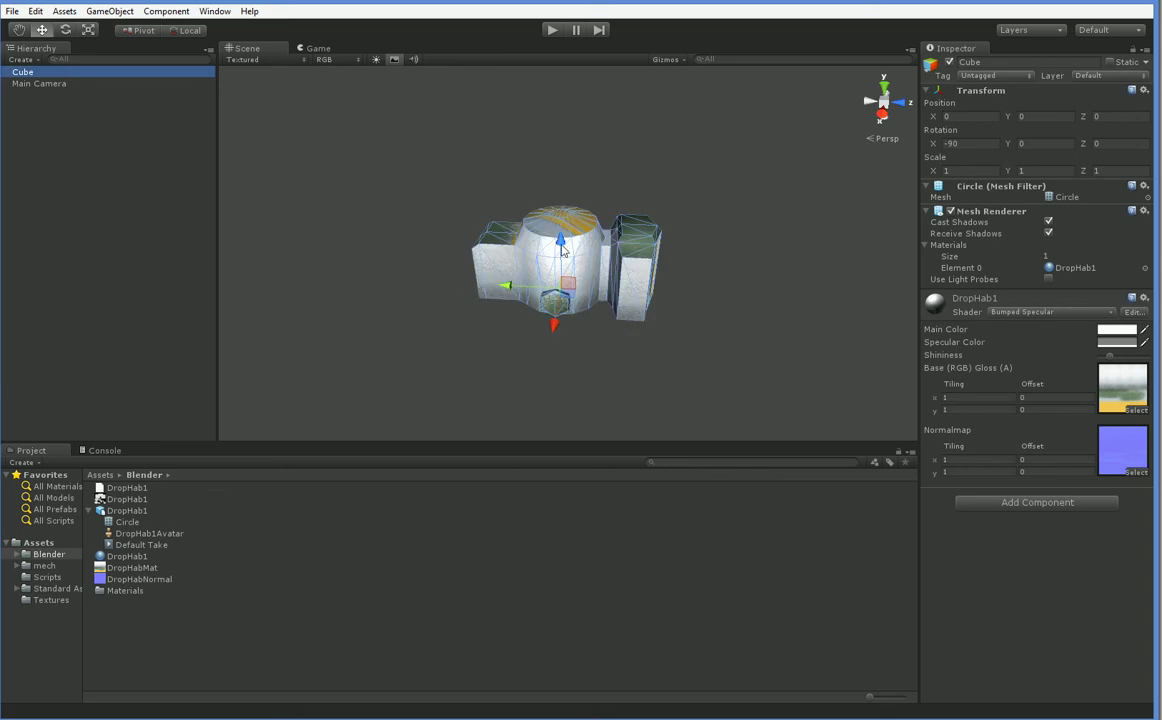
Add a Mesh Collider component to the Cube object
middle_click_drag(594, 361, 501, 358)
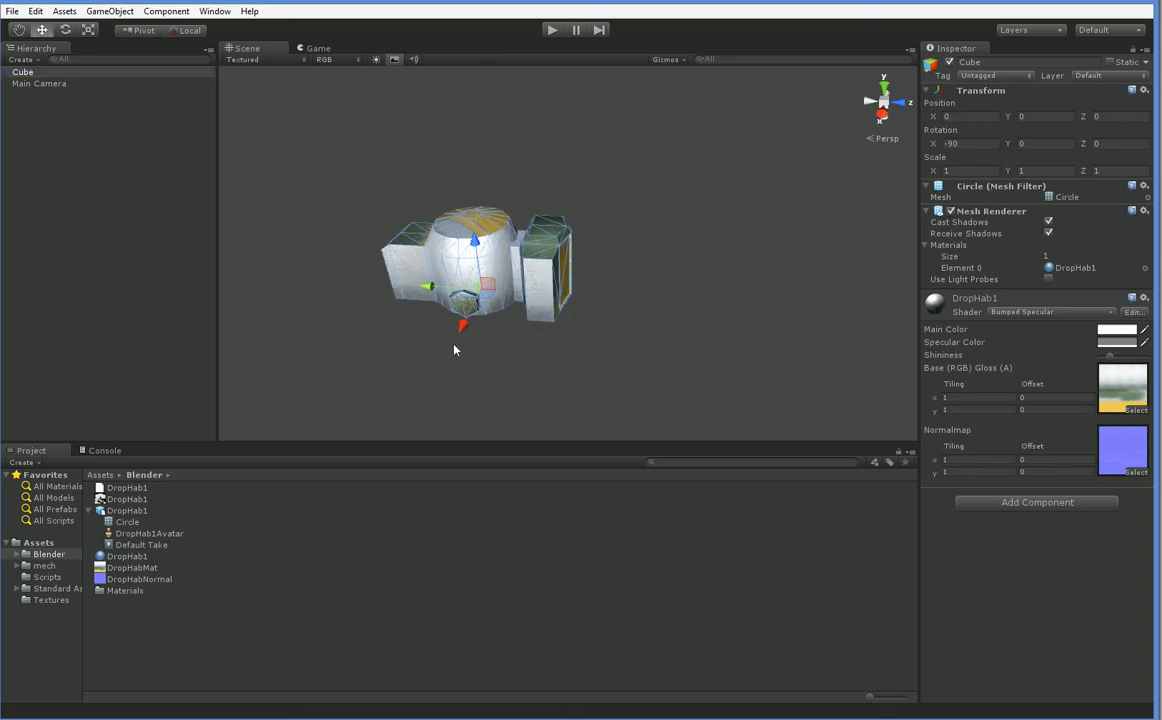
scroll(501, 365, "up", 5)
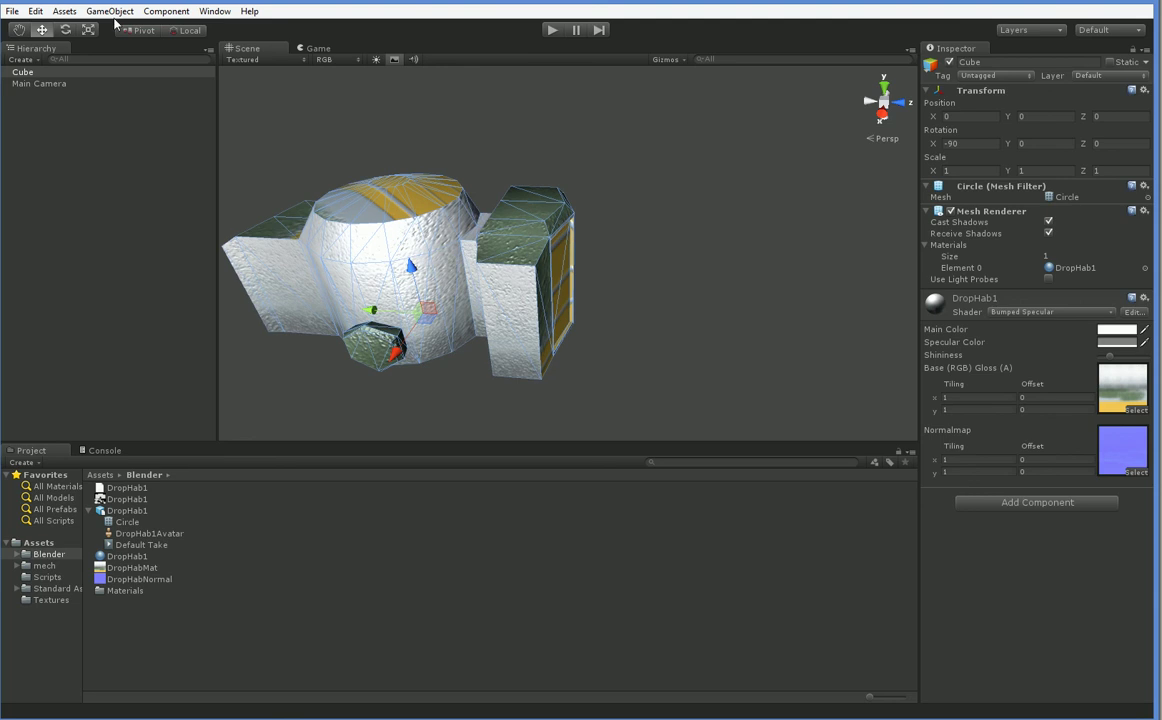
left_click(108, 13)
mouse_move(146, 14)
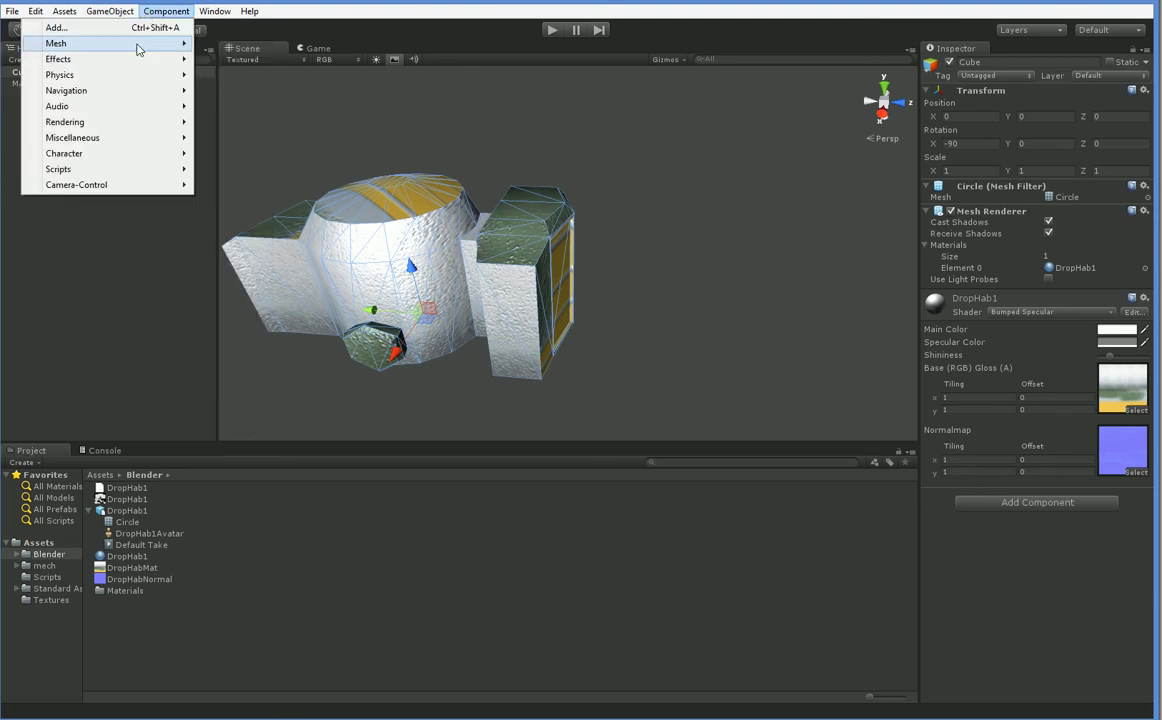
mouse_move(150, 75)
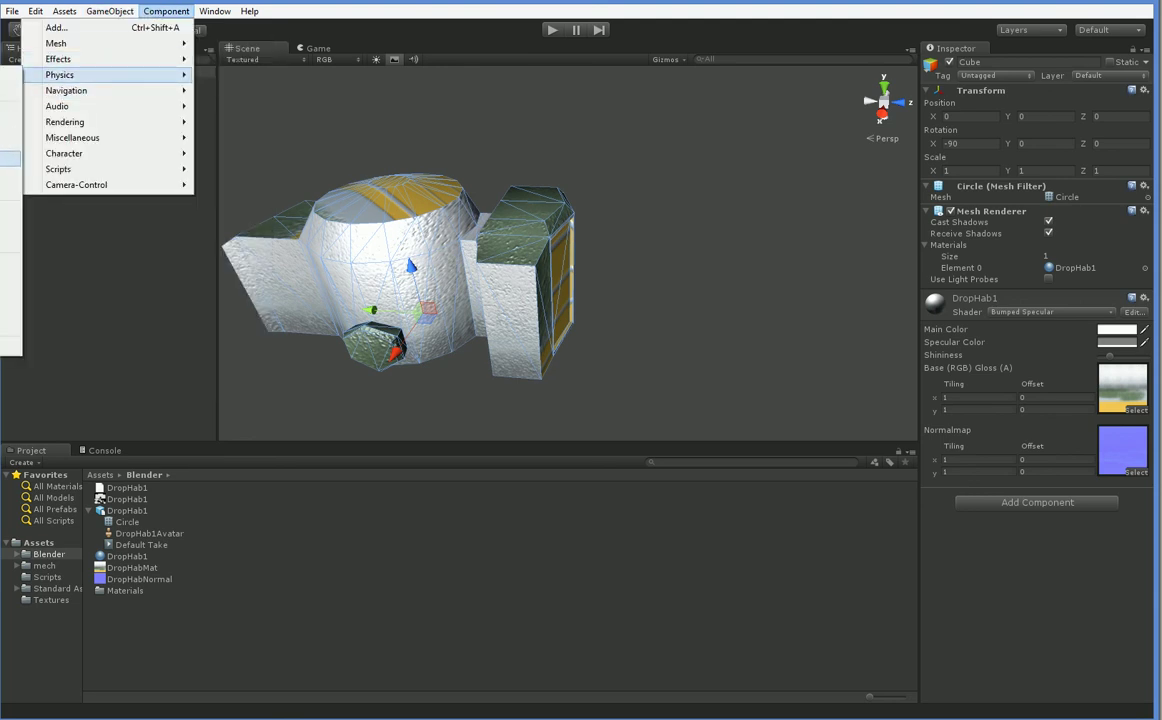
left_click(10, 158)
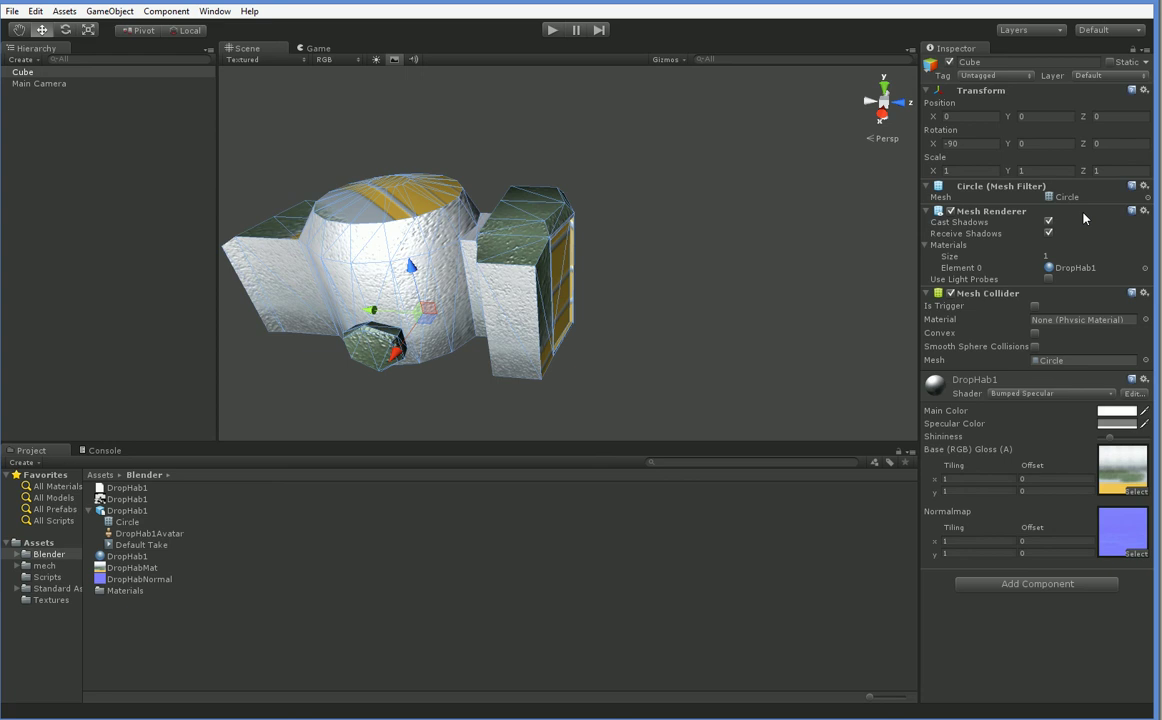
Make the Cube object's Mesh Collider convex and look over the collision hull around the habitat
left_click(955, 143)
left_click_drag(625, 262, 678, 264, "alt")
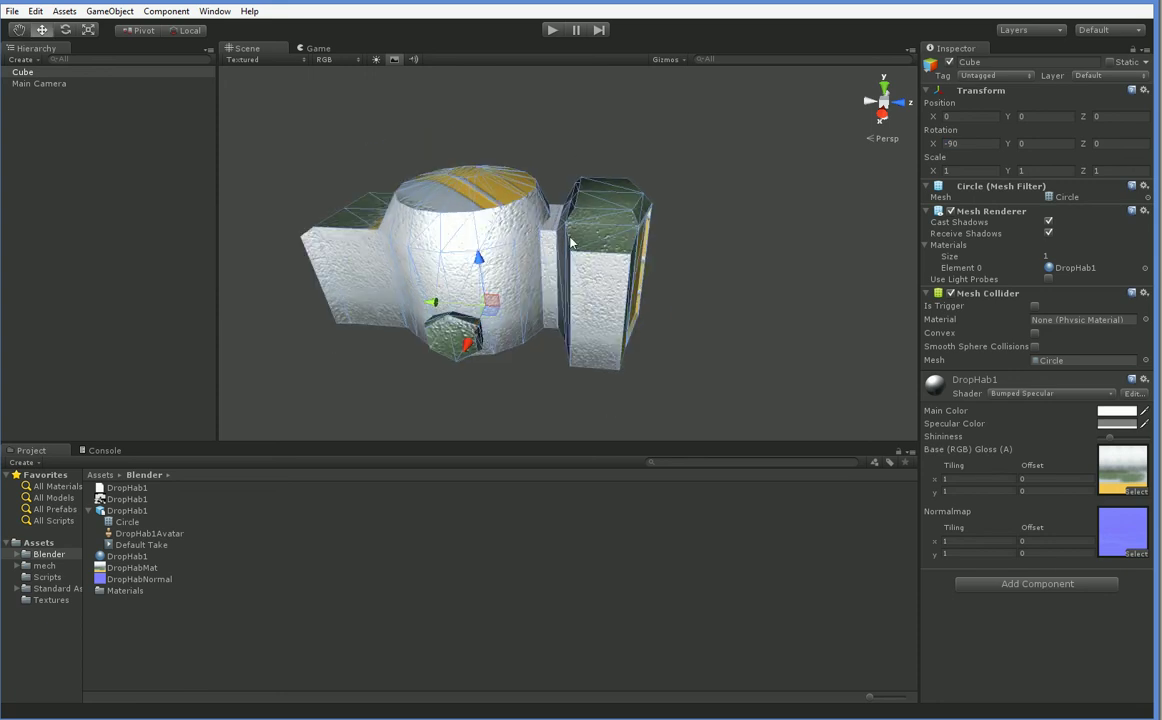
left_click(1035, 333)
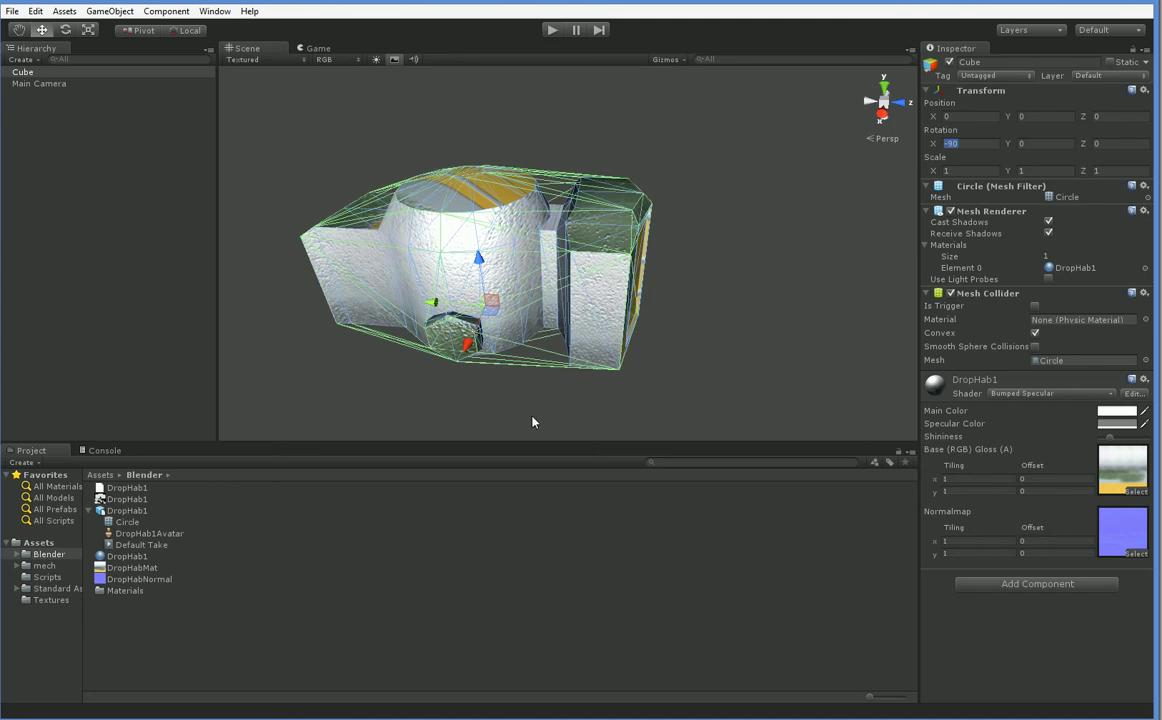
middle_click_drag(532, 422, 610, 355)
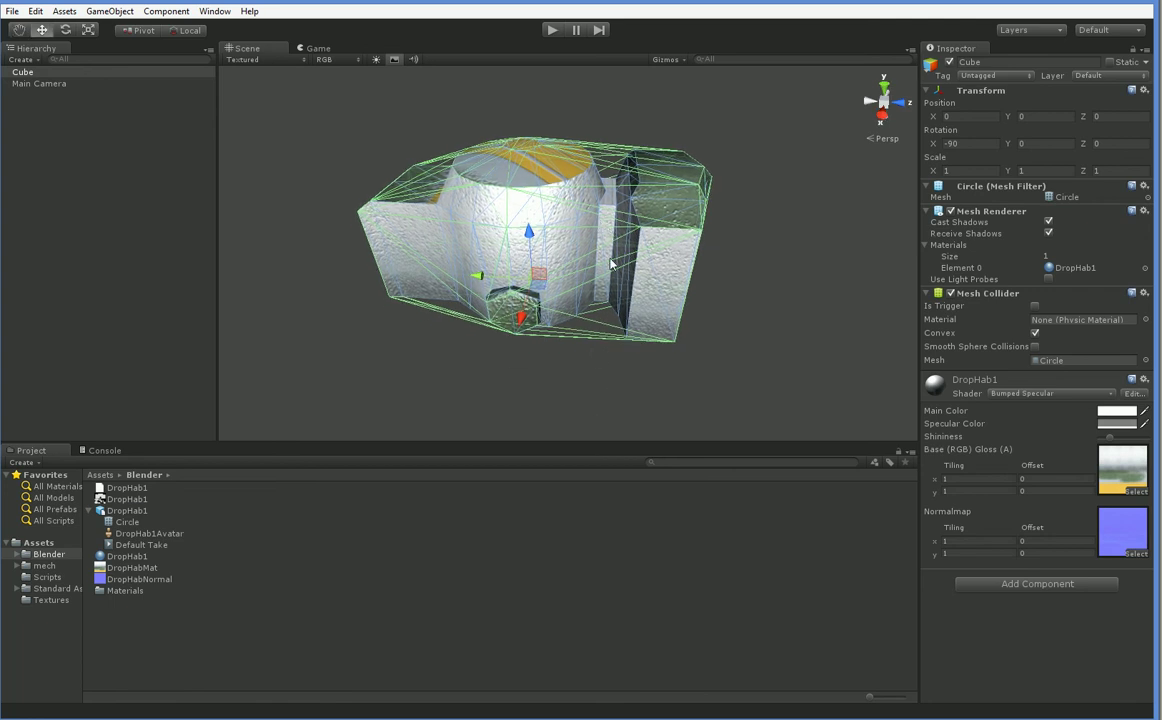
middle_click_drag(500, 399, 465, 404)
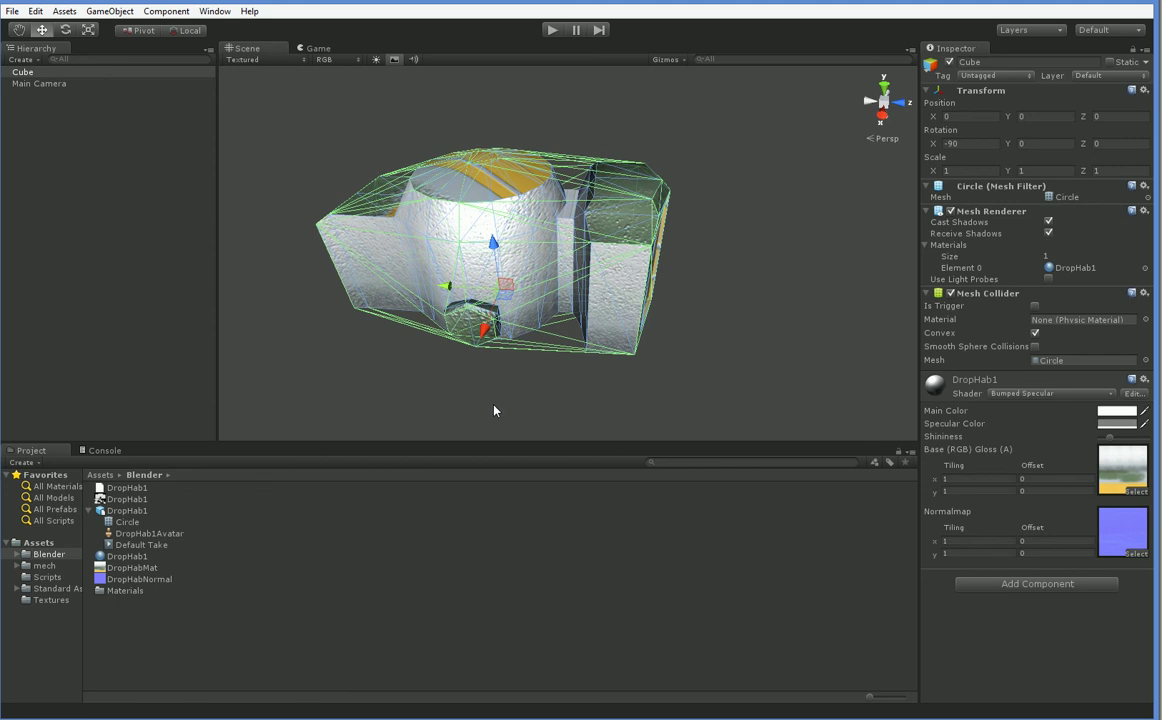
scroll(506, 418, "down", 5)
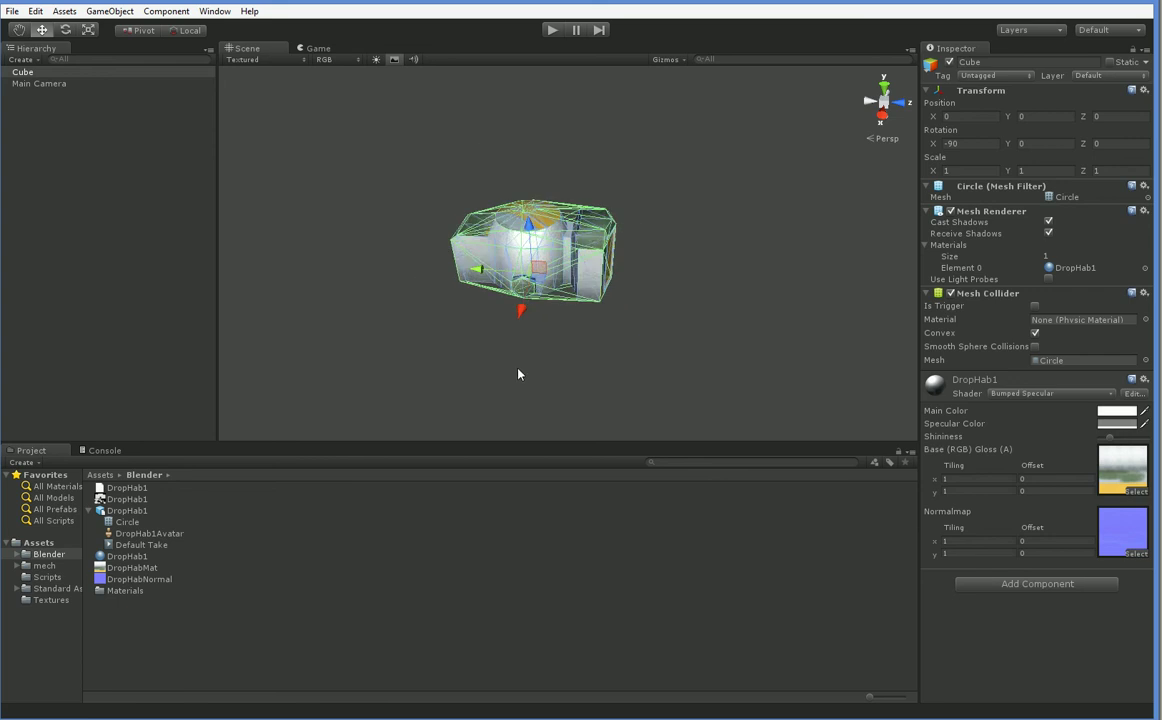
left_click_drag(518, 374, 510, 346, "alt")
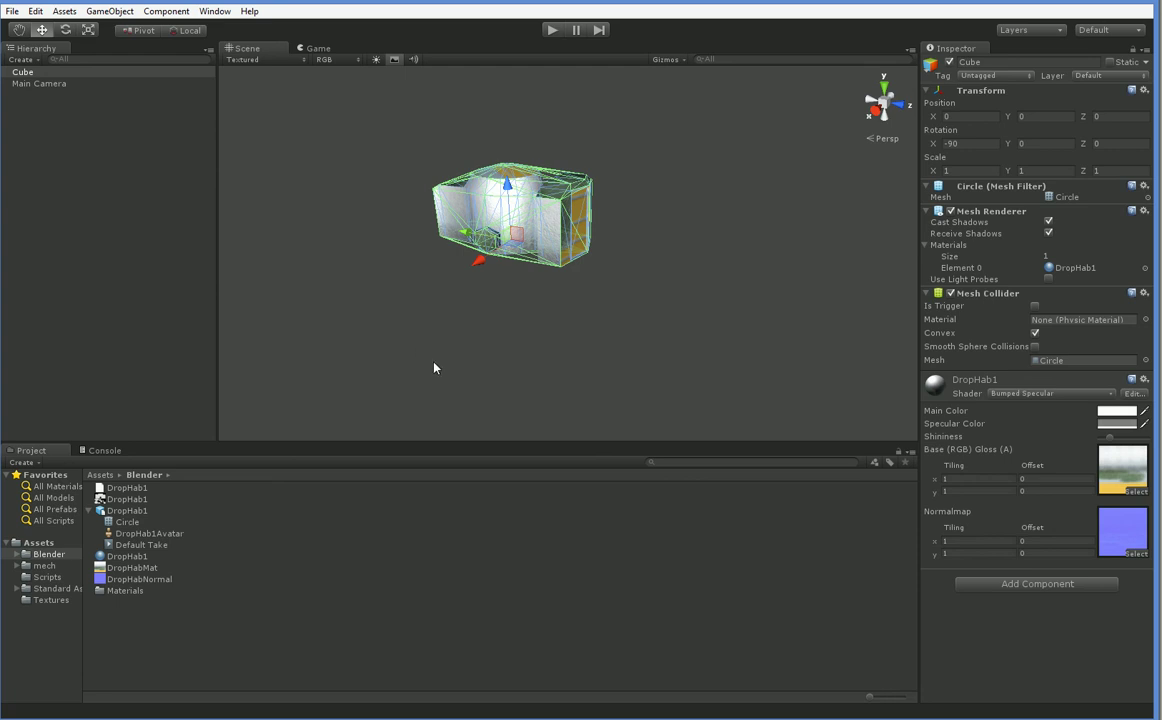
mouse_move(426, 346)
left_mouse_down("alt")
mouse_move(415, 311)
mouse_move(420, 332)
left_mouse_up("alt")
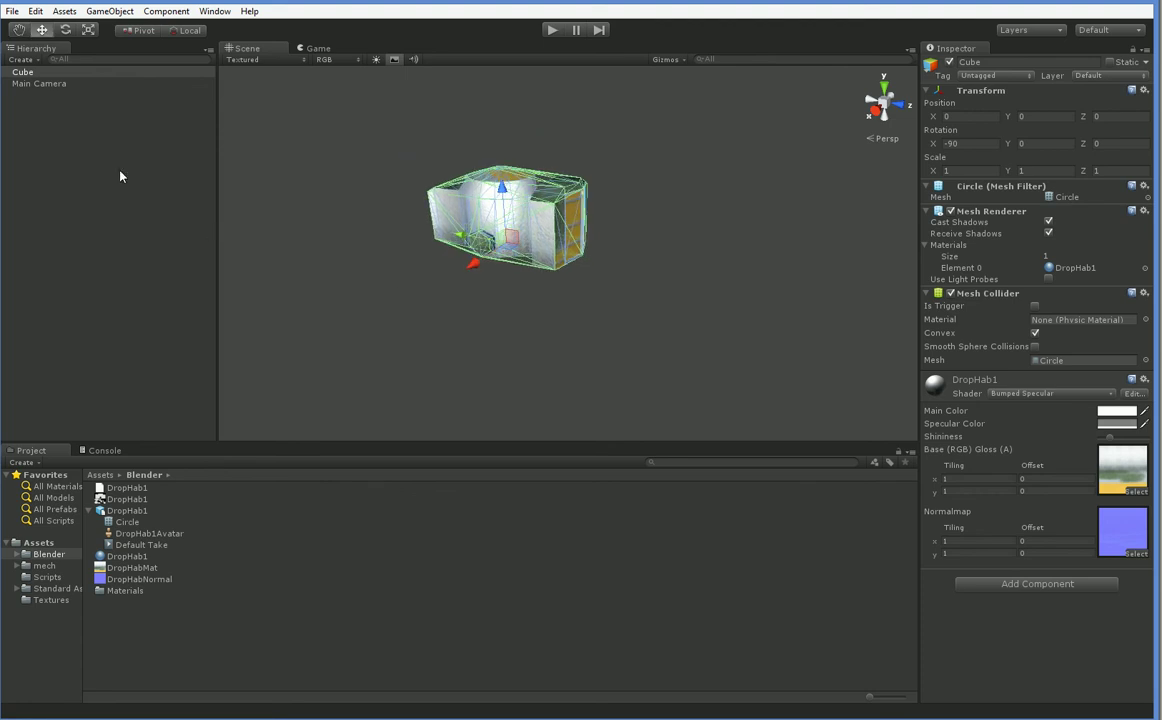
Rename the Cube object as DropHab1
left_click(1005, 62)
type("DropHab1")
key("Return")
Create a new folder named SpaceInventory directly in the project's Assets folder
left_click(40, 542)
right_click(143, 588)
mouse_move(193, 434)
left_click(100, 437)
type("MOdule")
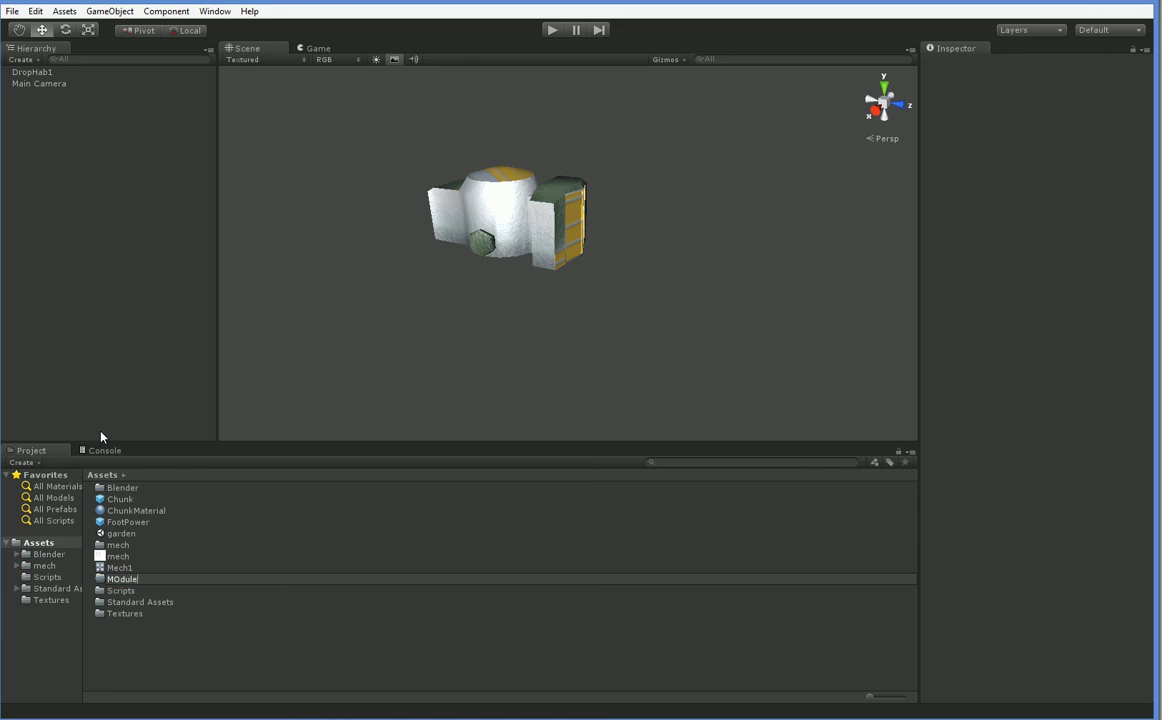
key("BackSpace")
key("BackSpace")
key("BackSpace")
key("BackSpace")
key("BackSpace")
type("SpaceInventory")
key("Return")
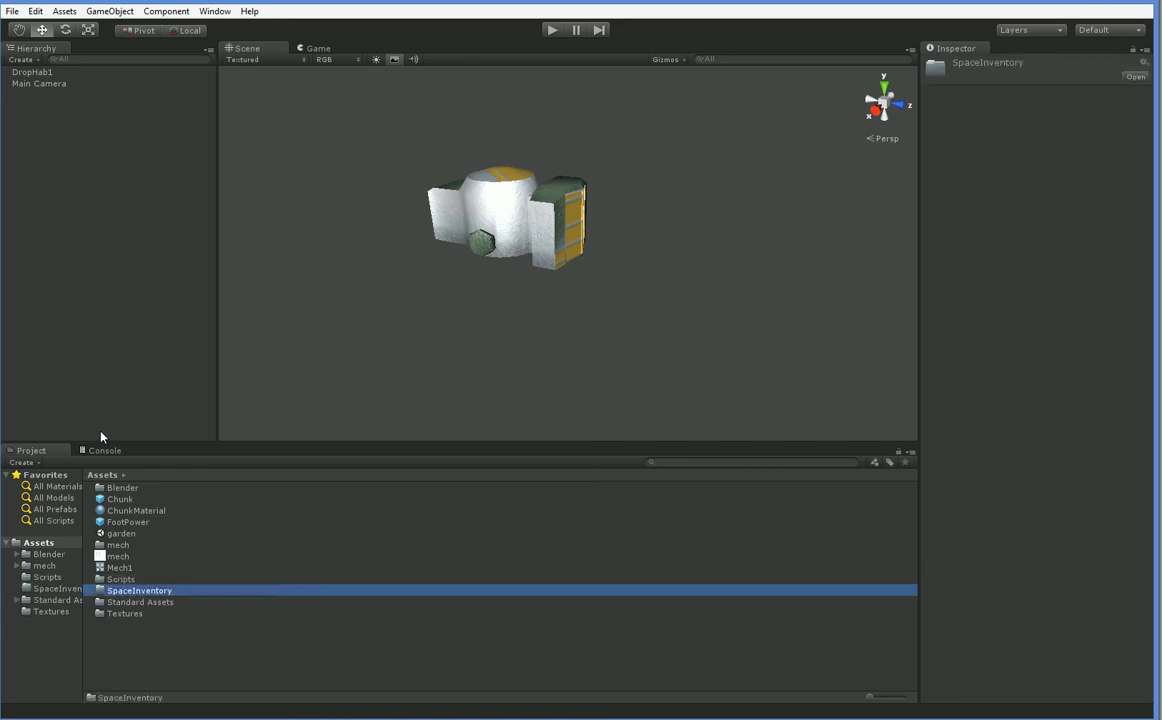
Make a prefab of the scene's DropHab1 object inside the SpaceInventory folder and save the scene
key("Return")
left_click_drag(32, 72, 207, 560)
key("ctrl+s")
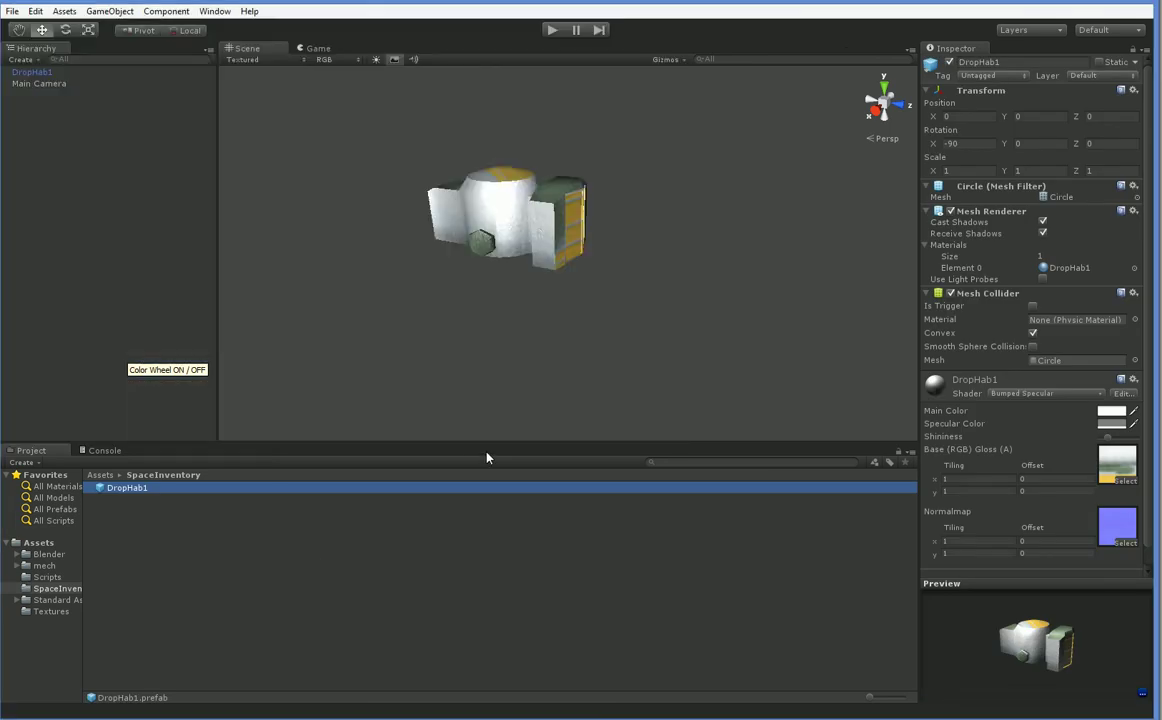